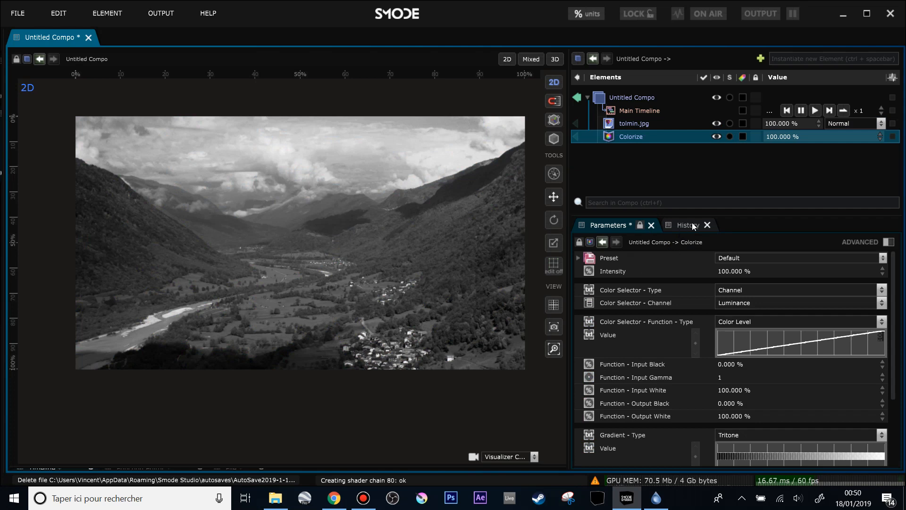
Enlarge the Parameters area upward and look through the settings of the Colorize effect.
drag(692, 216, 692, 182)
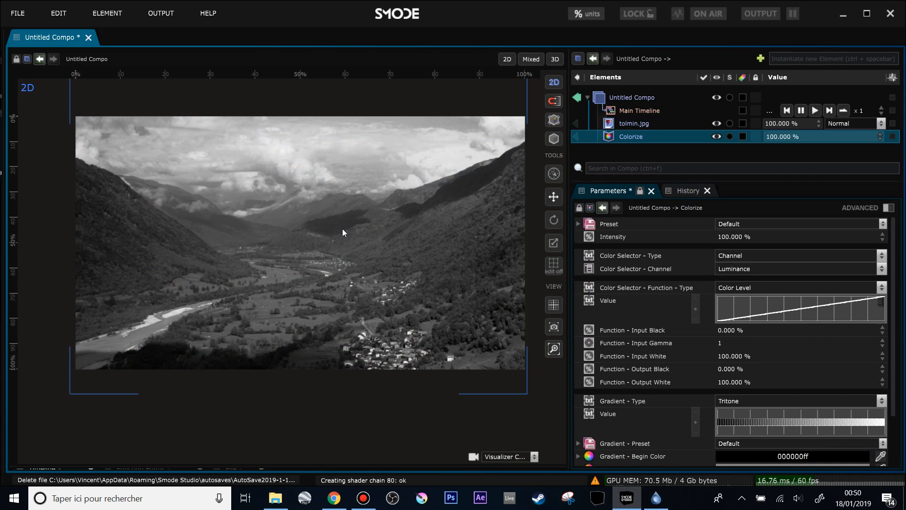
scroll(802, 340, down, 3)
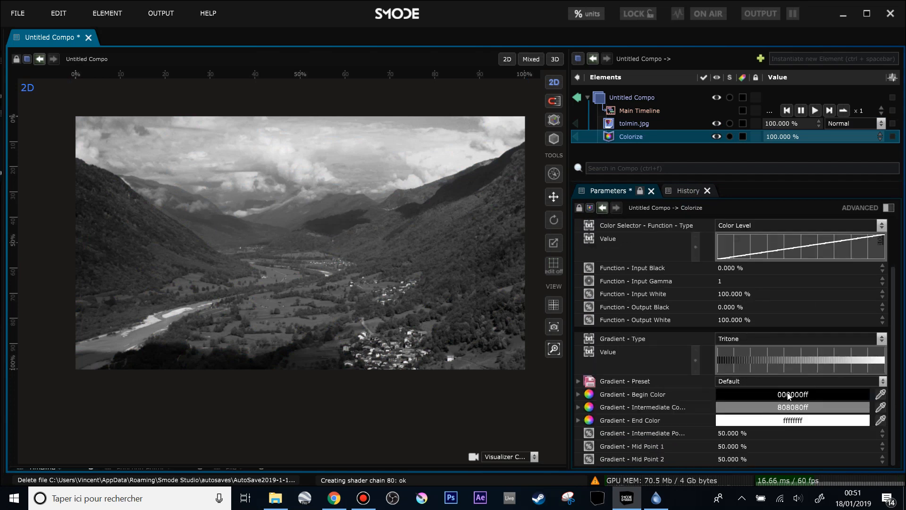
scroll(799, 421, up, 3)
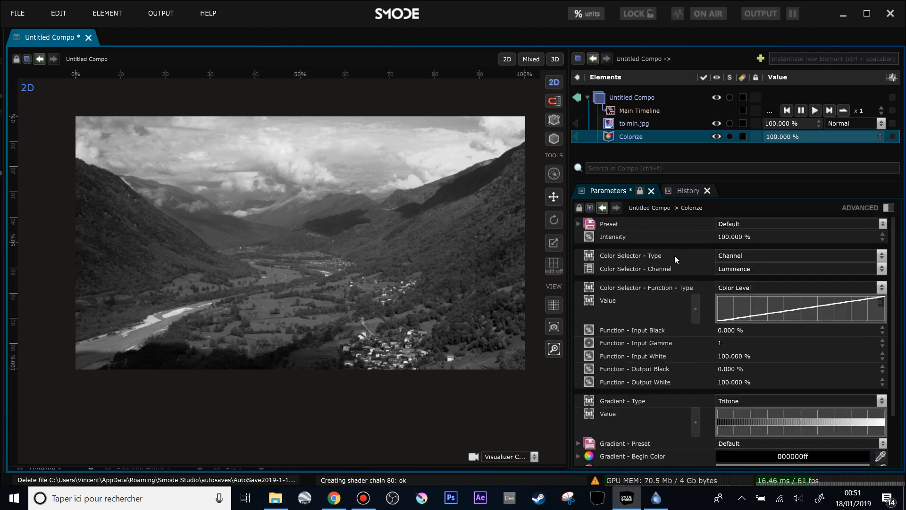
Test the Colorize intensity, leave it at 100 %, and keep the Color Selector type on Channel.
drag(735, 238, 792, 237)
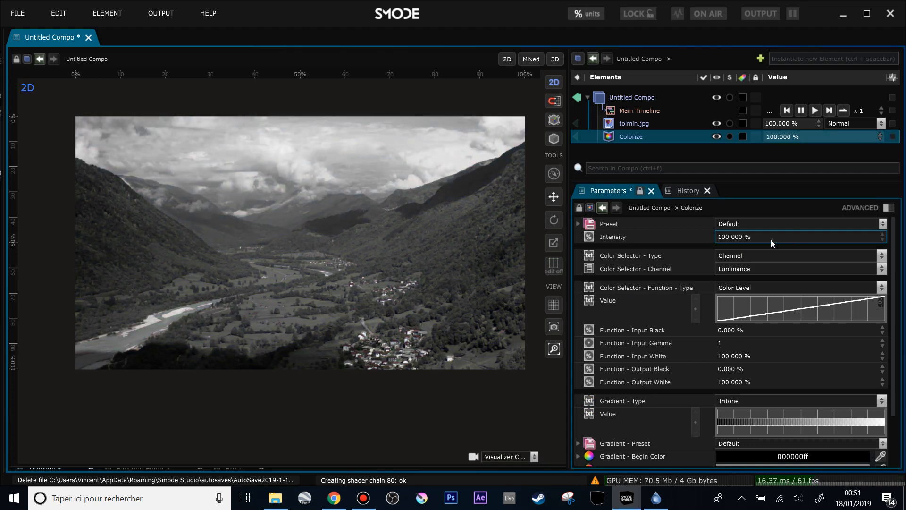
click(733, 257)
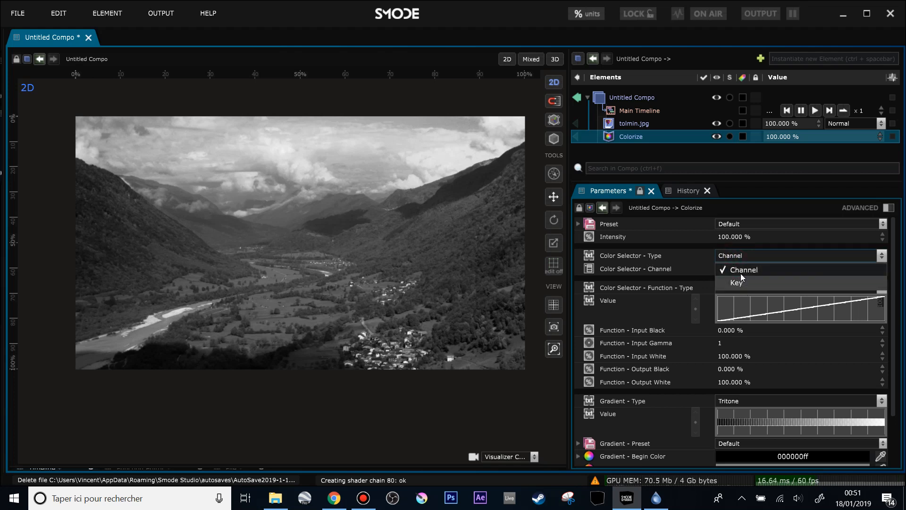
click(740, 273)
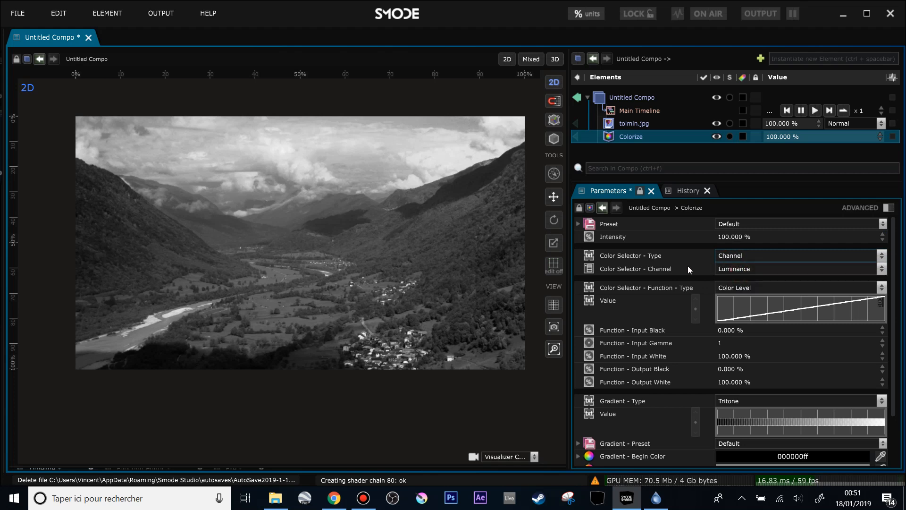
click(672, 271)
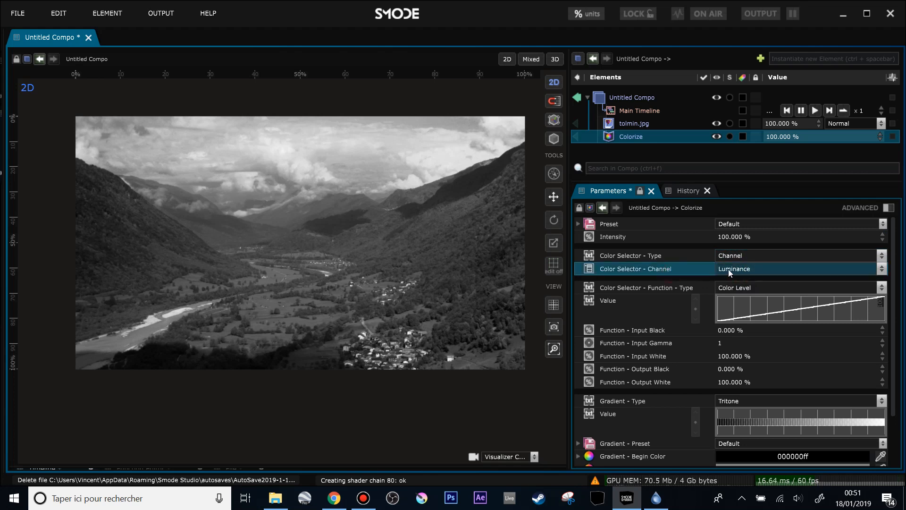
scroll(736, 309, down, 1)
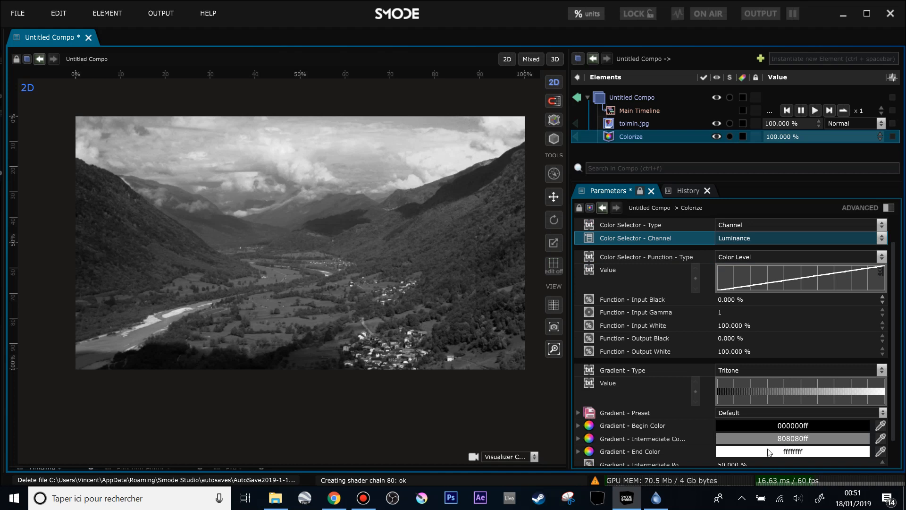
scroll(761, 322, up, 1)
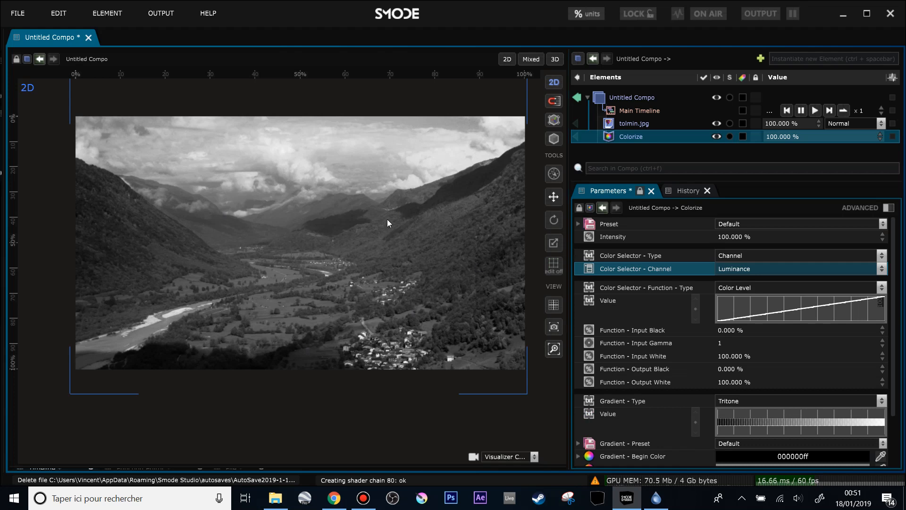
Try the other Color Selector channels, including Red, Alpha and Gray, and return the channel to Luminance.
click(735, 276)
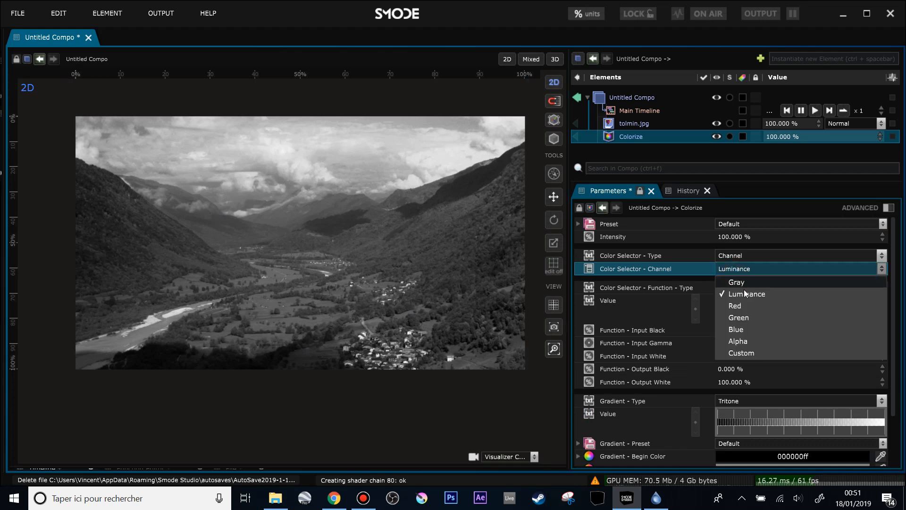
click(744, 307)
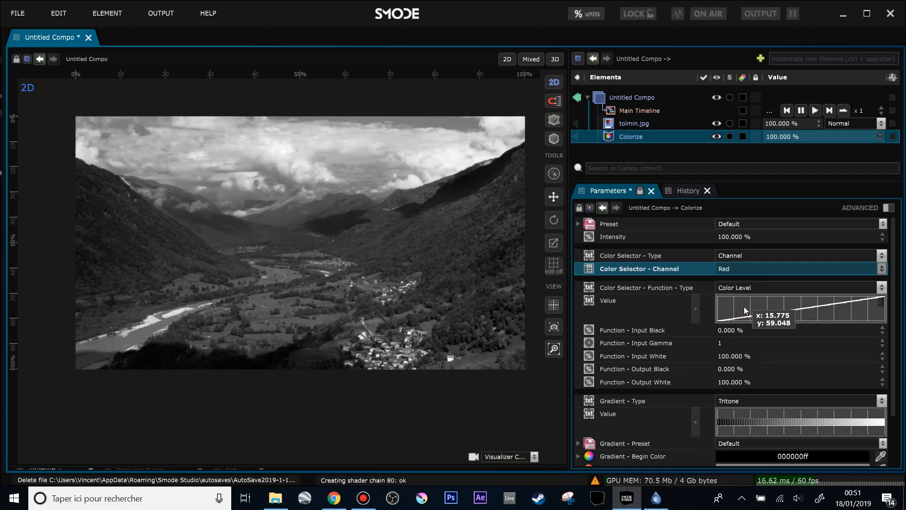
key(Down)
key(Down)
key(Down)
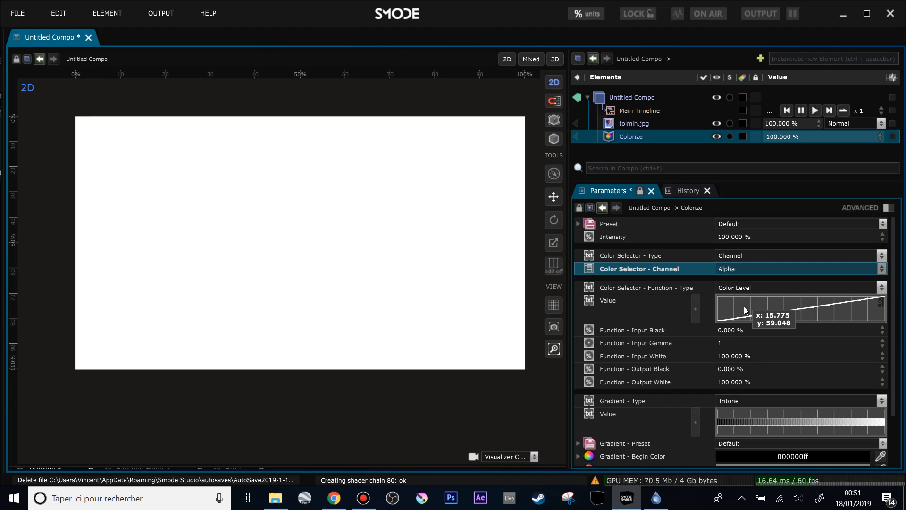
key(Up)
key(Down)
key(Down)
key(Down)
key(Up)
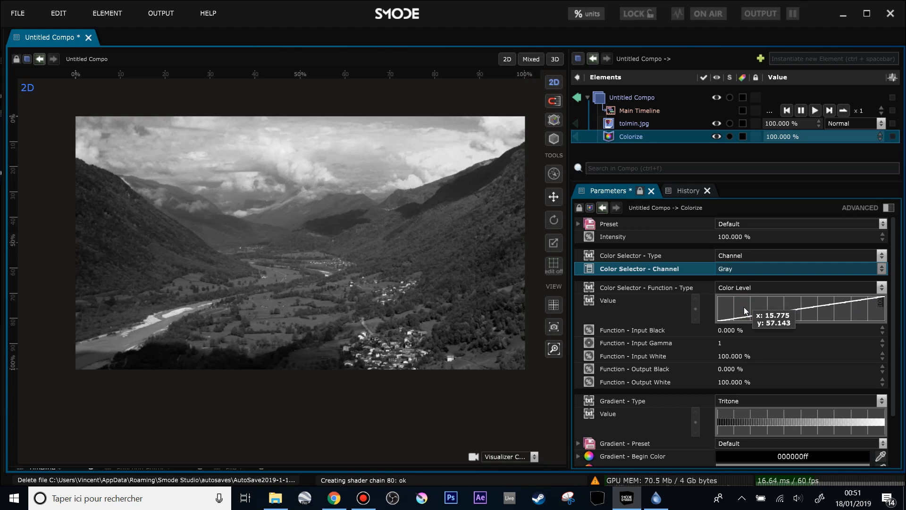
click(740, 266)
click(746, 298)
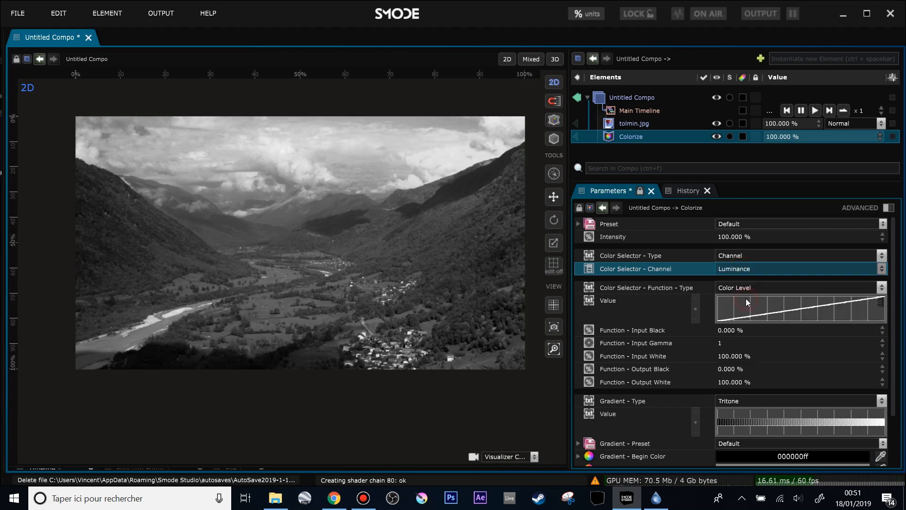
Set the Colorize gradient's Begin Color to pure red (ff0000ff).
scroll(674, 299, down, 1)
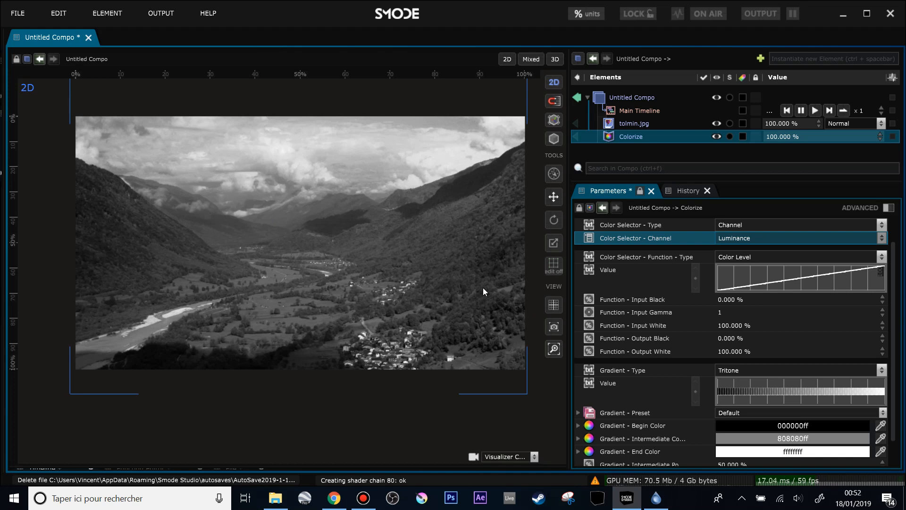
click(793, 425)
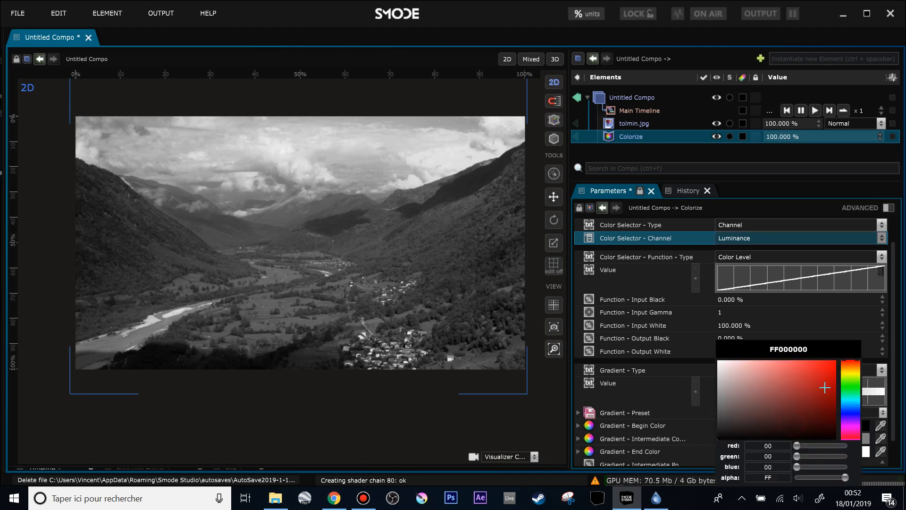
drag(824, 386, 856, 335)
click(857, 316)
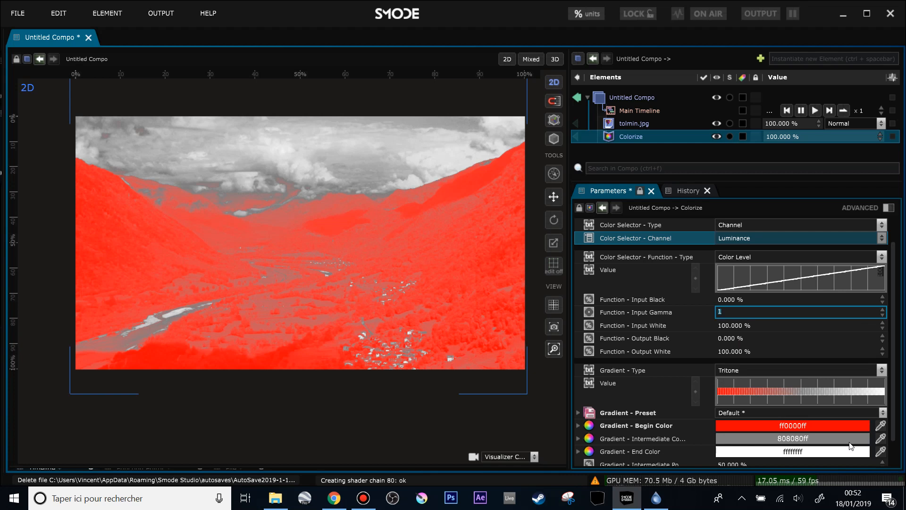
Set the gradient's Intermediate Color to bright green (22ff00ff).
click(846, 438)
click(848, 384)
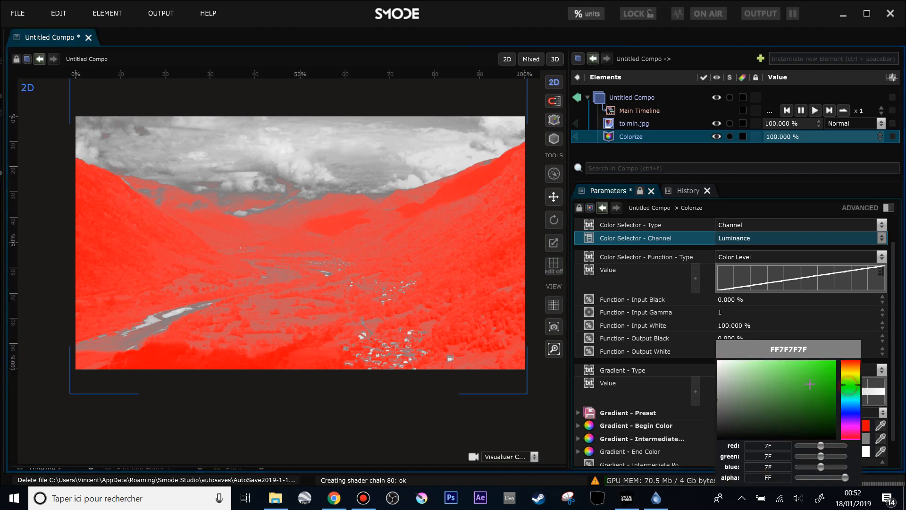
drag(811, 384, 862, 343)
click(861, 314)
Set the gradient's End Color to saturated blue (004fffff).
click(839, 451)
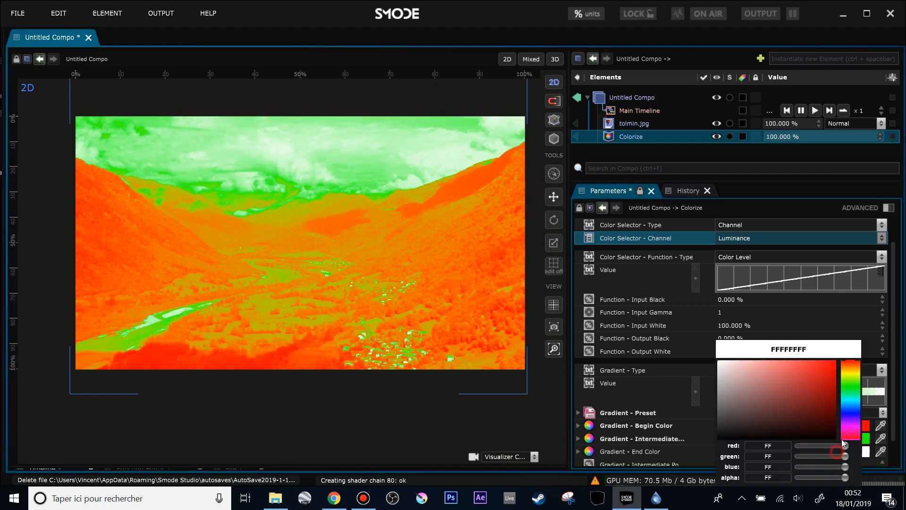
click(850, 400)
drag(811, 389, 853, 349)
drag(857, 406, 855, 418)
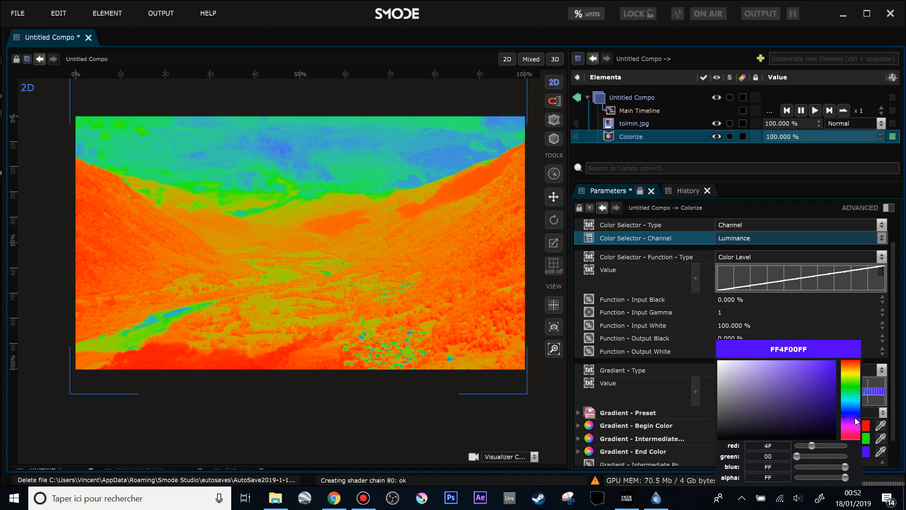
click(825, 315)
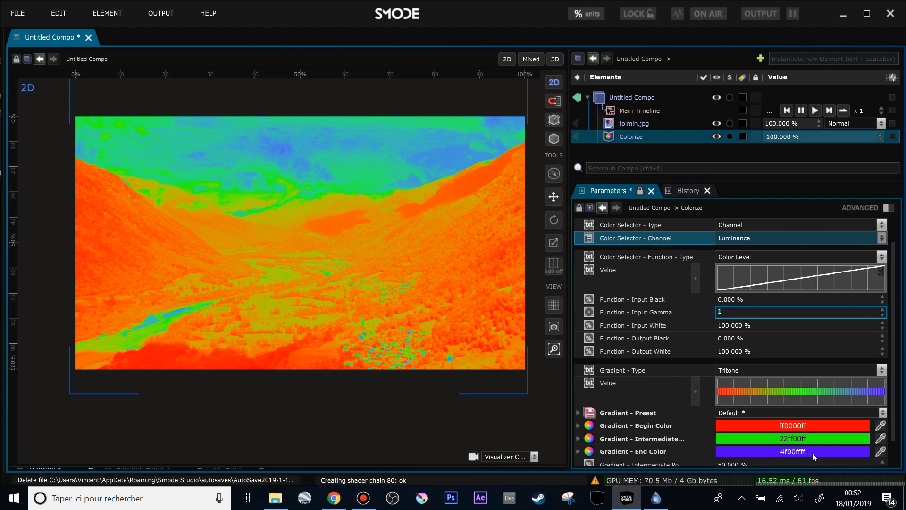
click(798, 338)
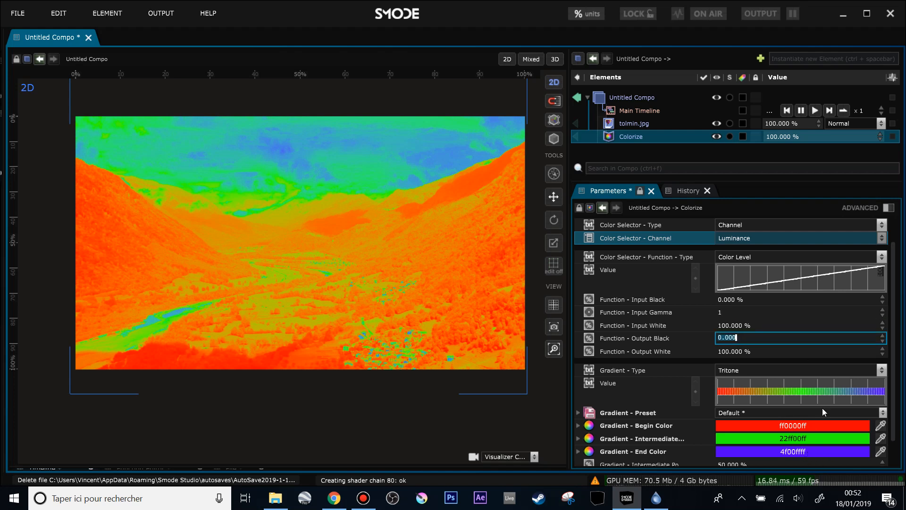
click(801, 452)
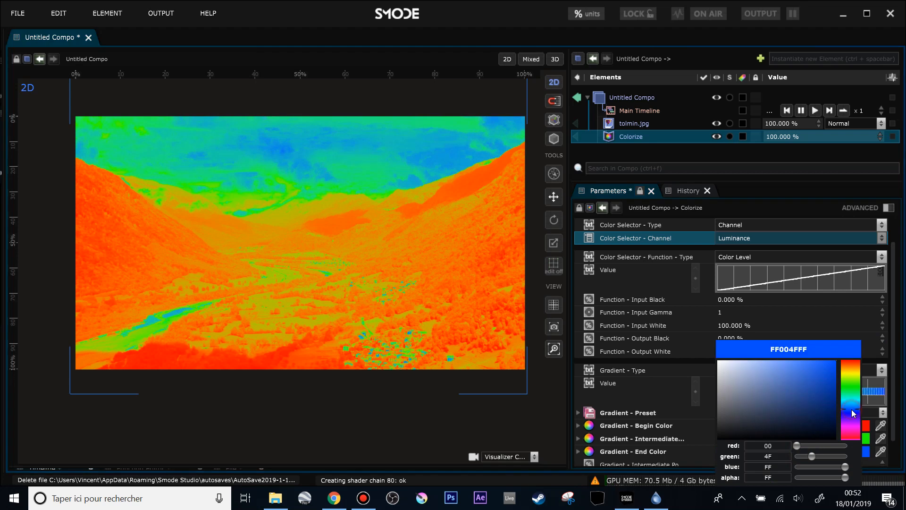
click(848, 314)
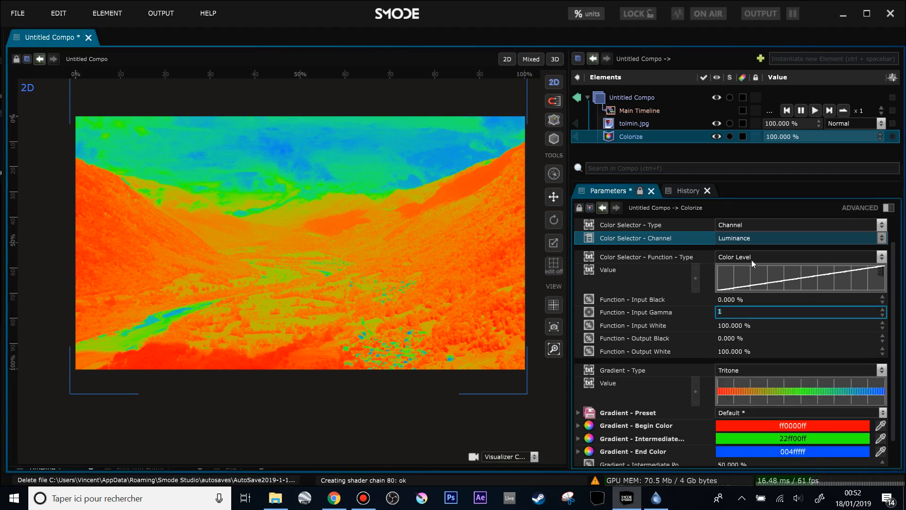
click(709, 289)
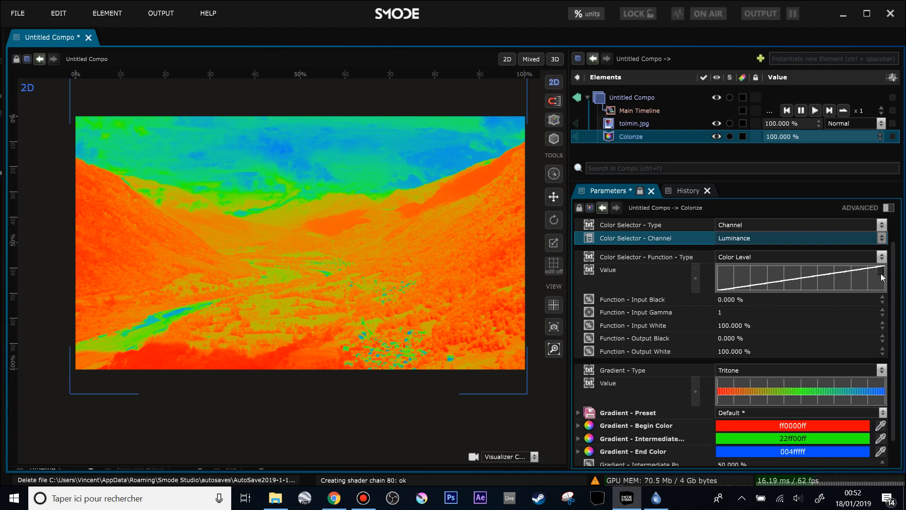
Try raising the color level function's Input Black to 47.8 %, and reset it to 0 %.
drag(732, 301, 723, 323)
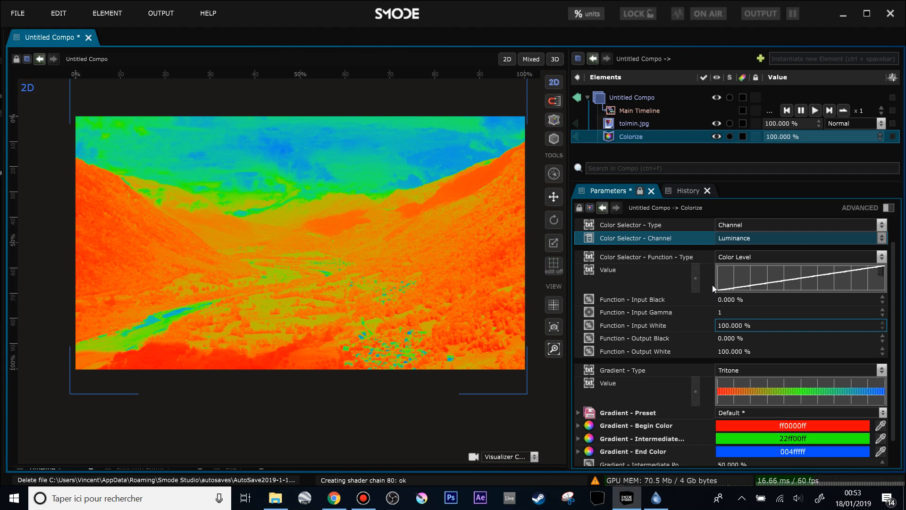
mouse_move(718, 277)
drag(724, 300, 724, 120)
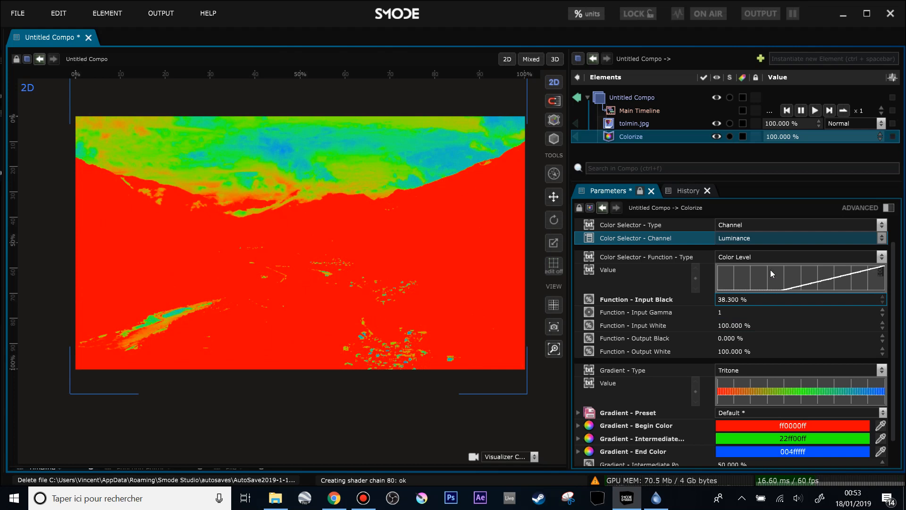
drag(717, 300, 716, 255)
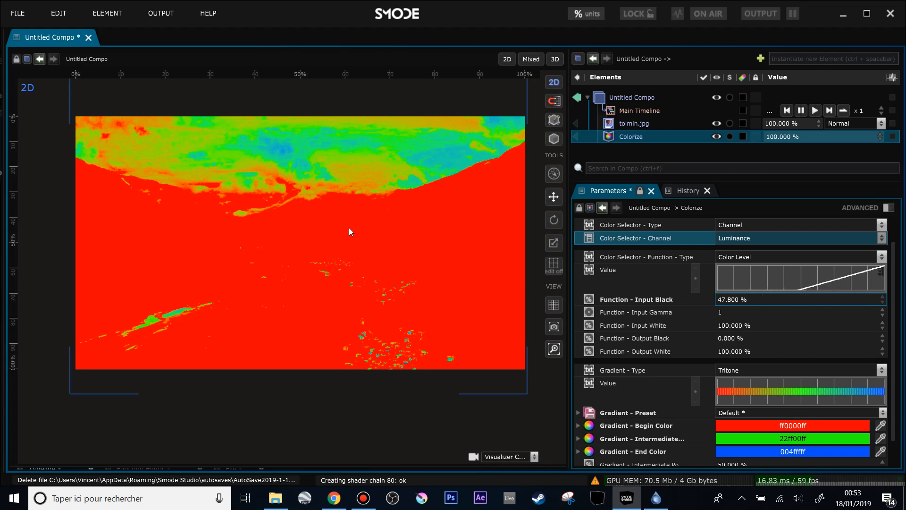
drag(728, 302, 729, 505)
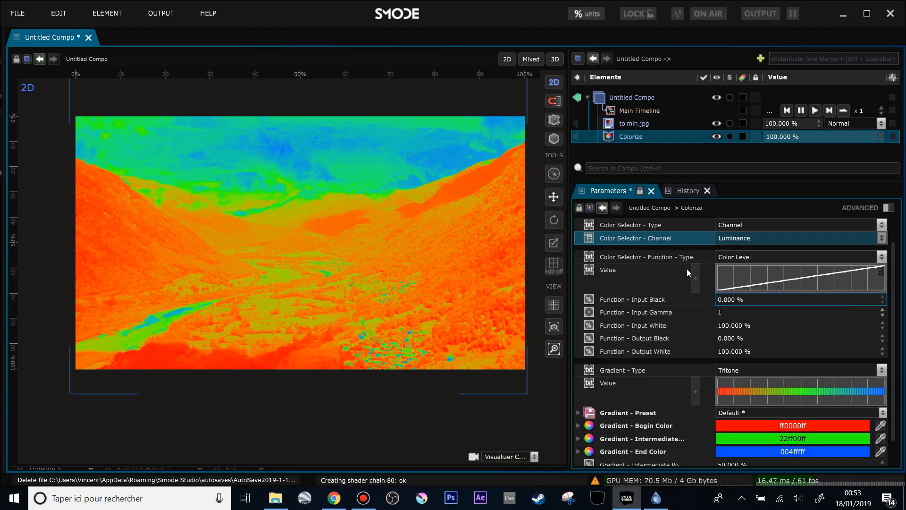
Try a Parametric selector function with a Sinus shape and 26 % offset, and return the function type to Color Level.
click(806, 257)
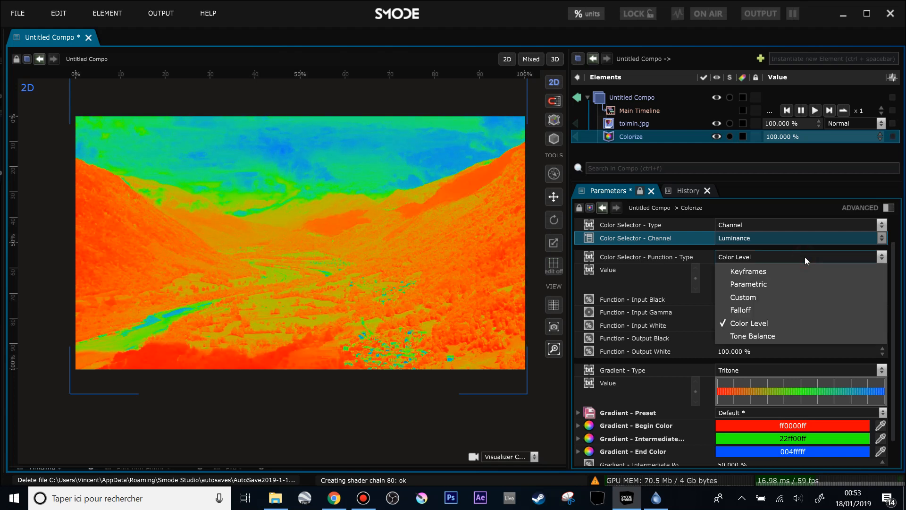
click(796, 285)
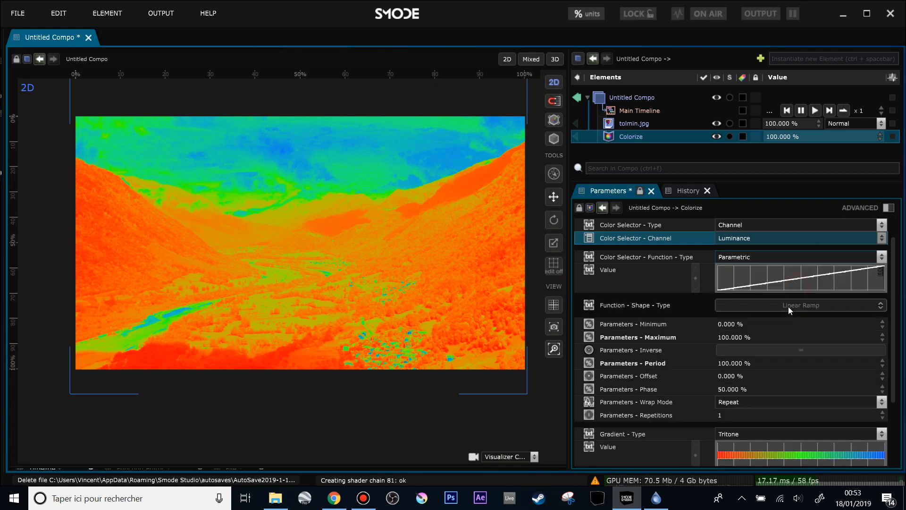
click(788, 306)
click(863, 219)
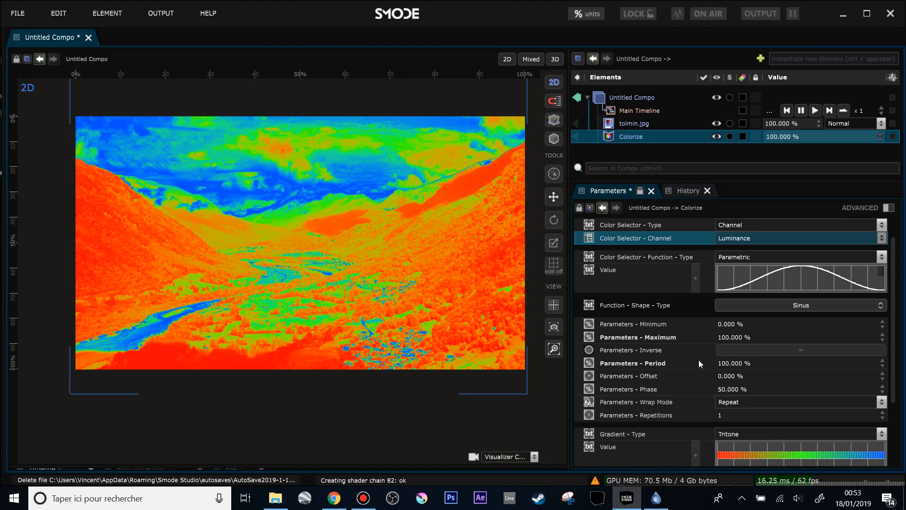
mouse_move(731, 379)
mouse_down()
mouse_move(730, 292)
mouse_move(731, 366)
mouse_up()
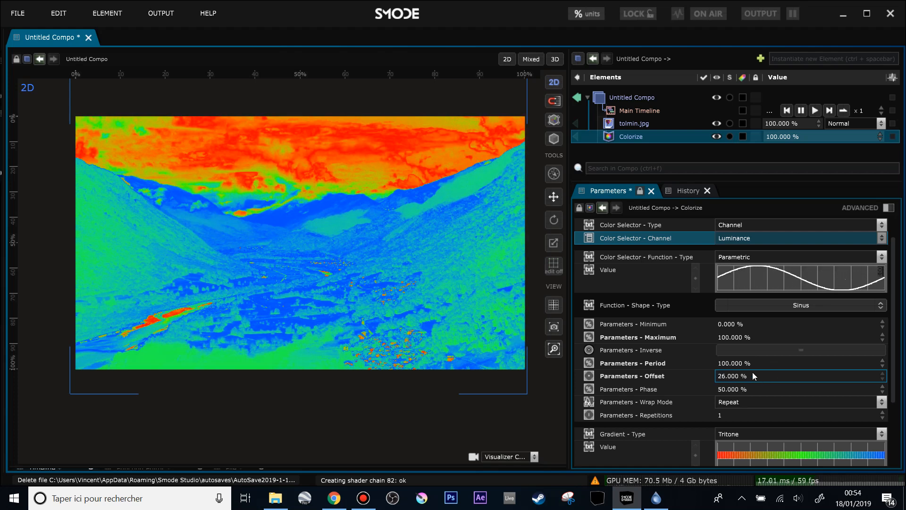
double_click(758, 376)
click(739, 258)
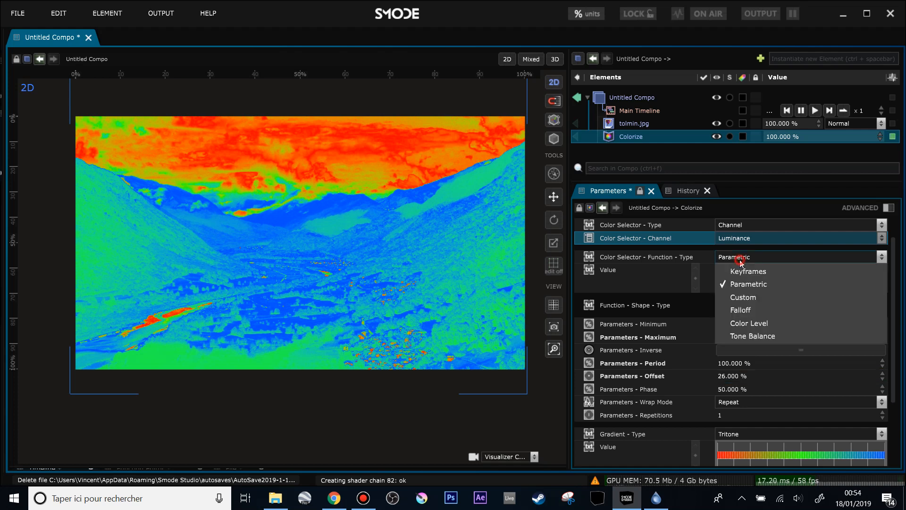
click(750, 323)
Try a Custom selector function, drawing its curve as a hard-edged rectangular pulse across the middle of the range.
click(753, 257)
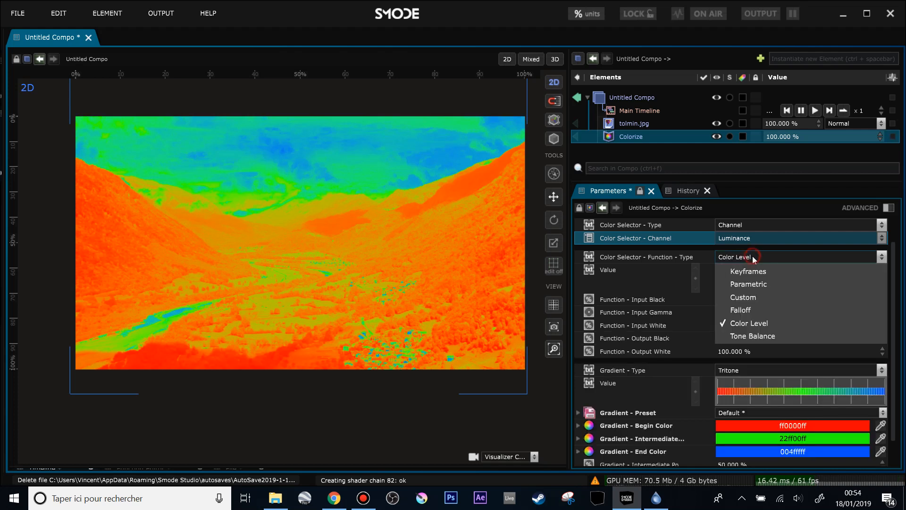
click(754, 298)
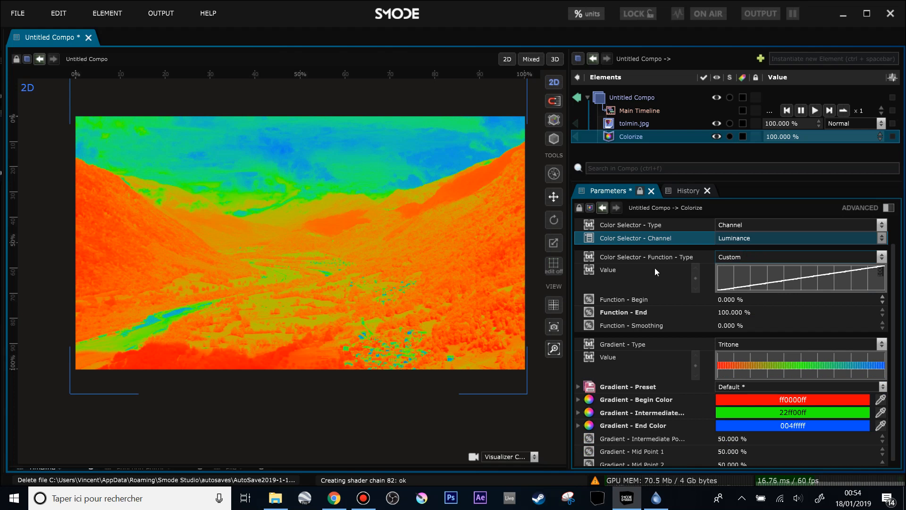
mouse_move(741, 288)
mouse_down()
mouse_move(764, 289)
mouse_move(718, 290)
mouse_move(772, 290)
mouse_move(772, 271)
mouse_move(824, 265)
mouse_move(772, 265)
mouse_move(828, 266)
mouse_move(828, 278)
mouse_move(884, 290)
mouse_up()
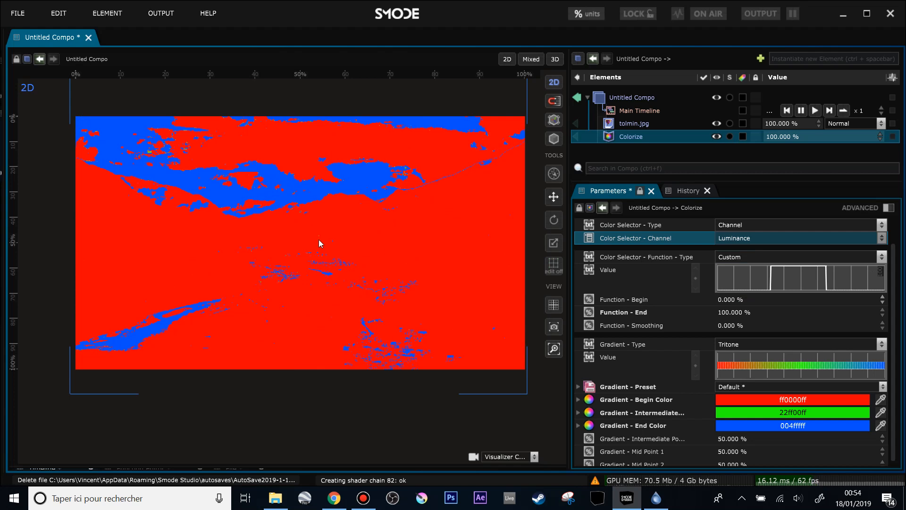
scroll(320, 243, up, 3)
scroll(323, 254, up, 2)
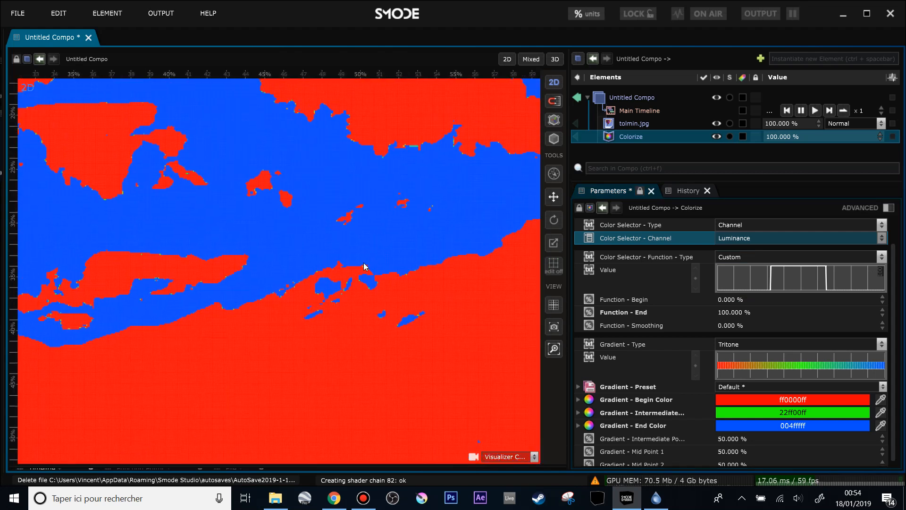
scroll(364, 266, down, 5)
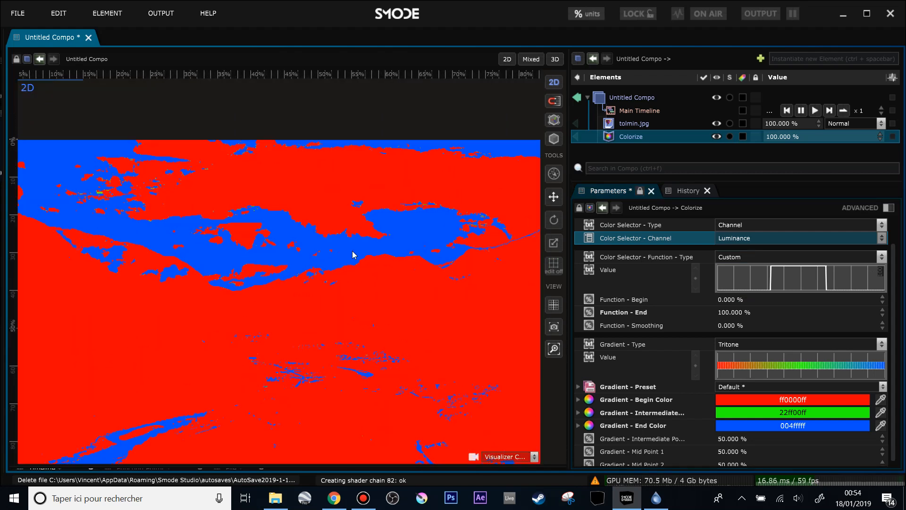
Hide the Colorize effect to compare with the original landscape image, and show the effect again.
click(716, 137)
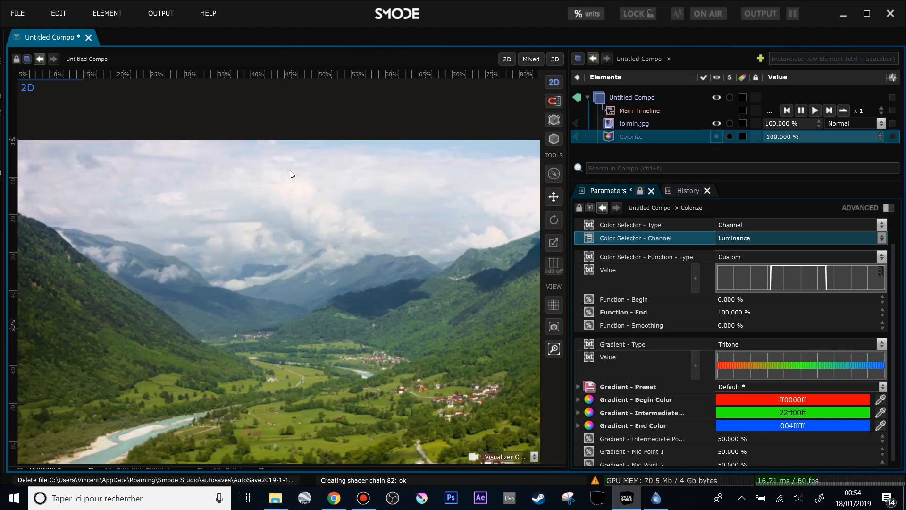
drag(290, 336, 319, 247)
scroll(275, 274, down, 2)
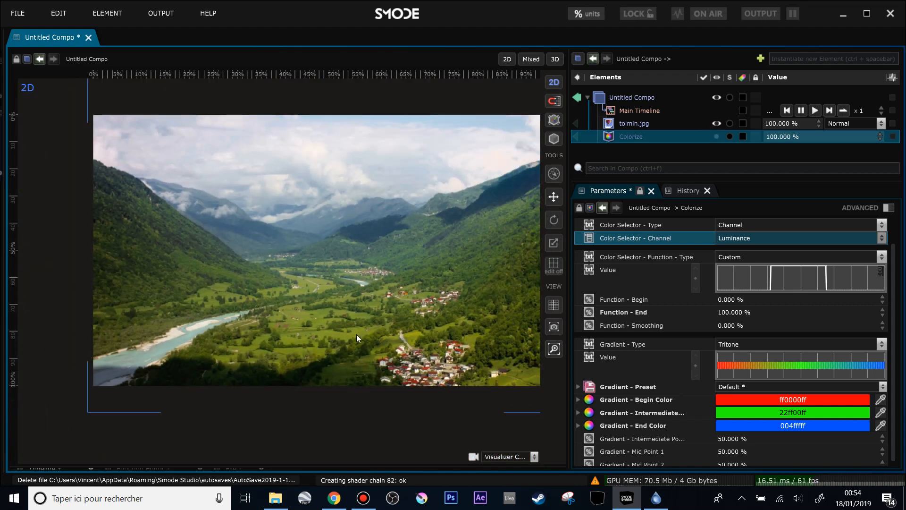
scroll(309, 253, up, 2)
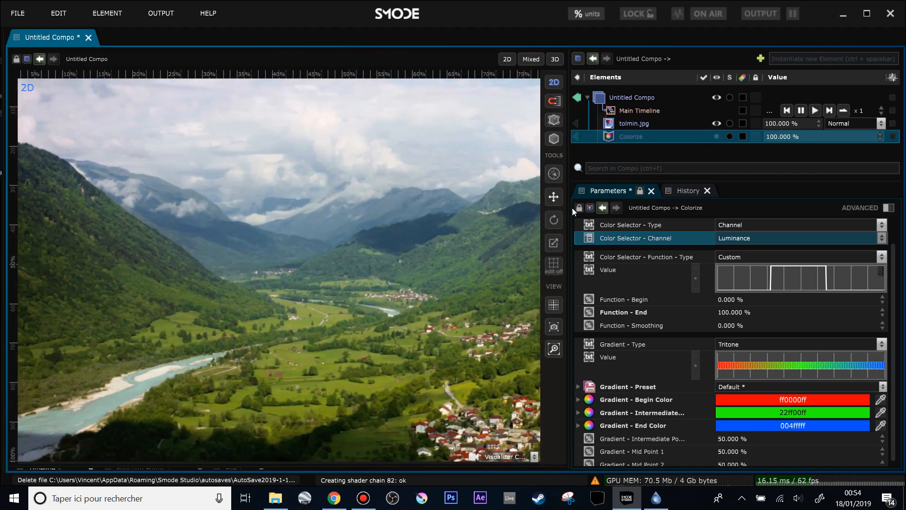
click(716, 136)
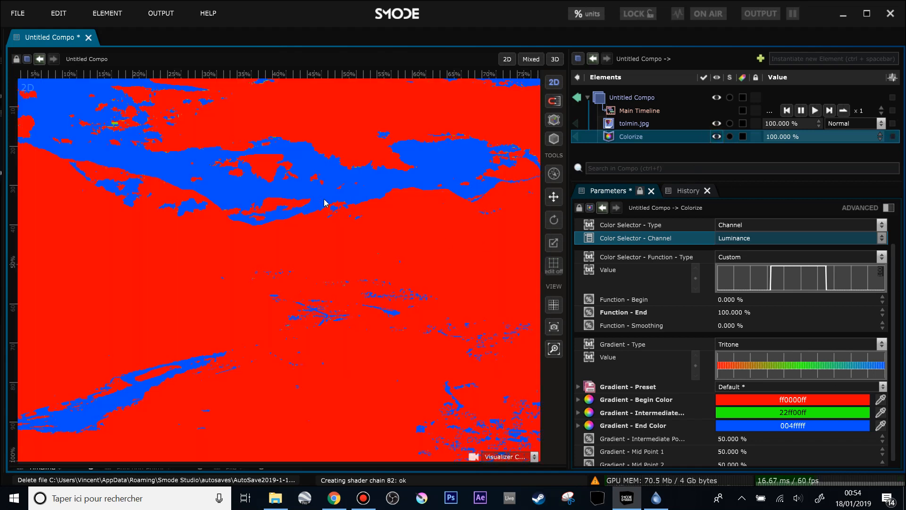
Try 10.5 % smoothing on the custom selector function, and return the function type to Color Level.
scroll(322, 200, up, 1)
drag(221, 141, 285, 236)
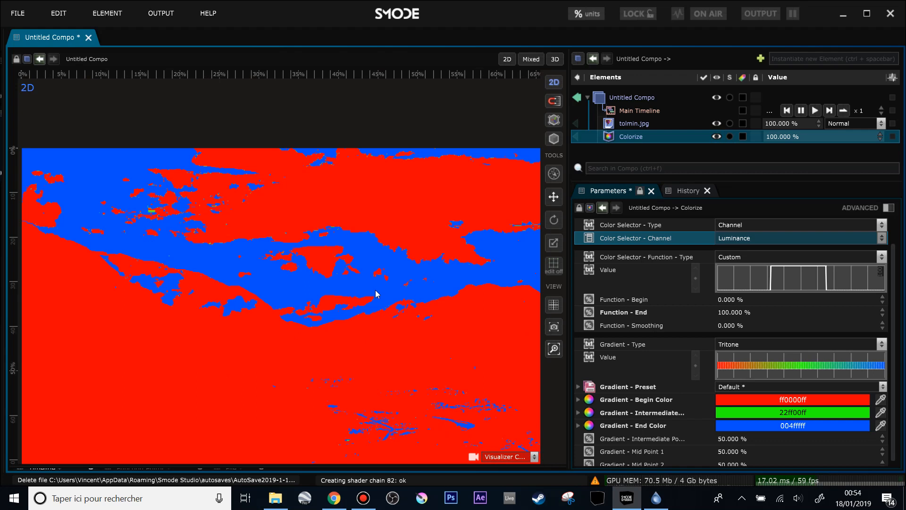
drag(883, 325, 882, 276)
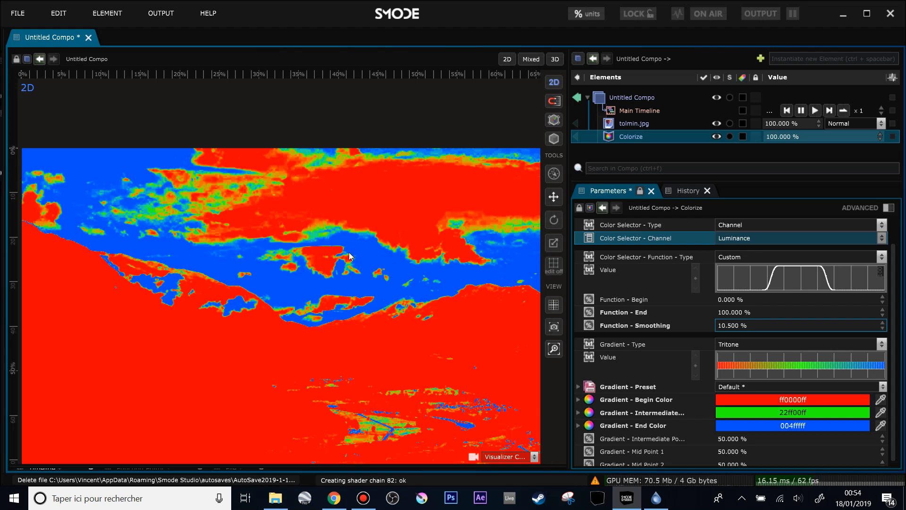
scroll(263, 253, up, 3)
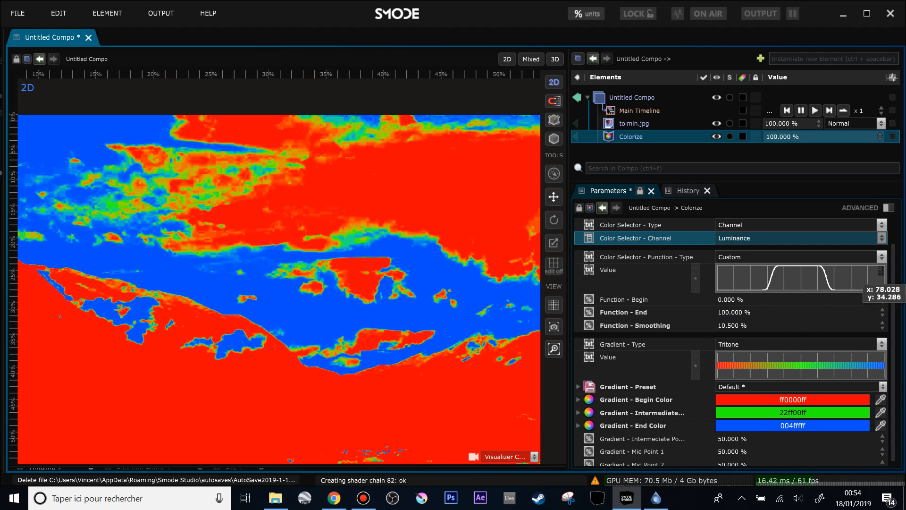
click(751, 259)
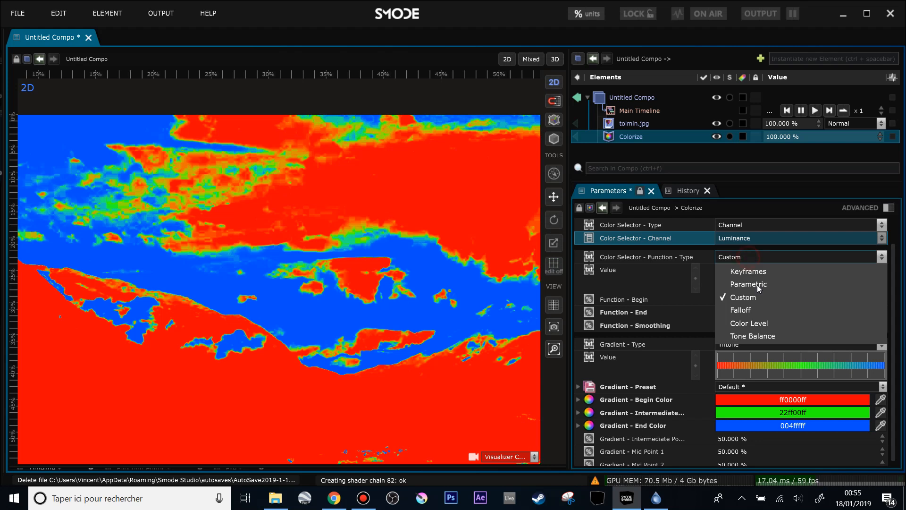
click(767, 324)
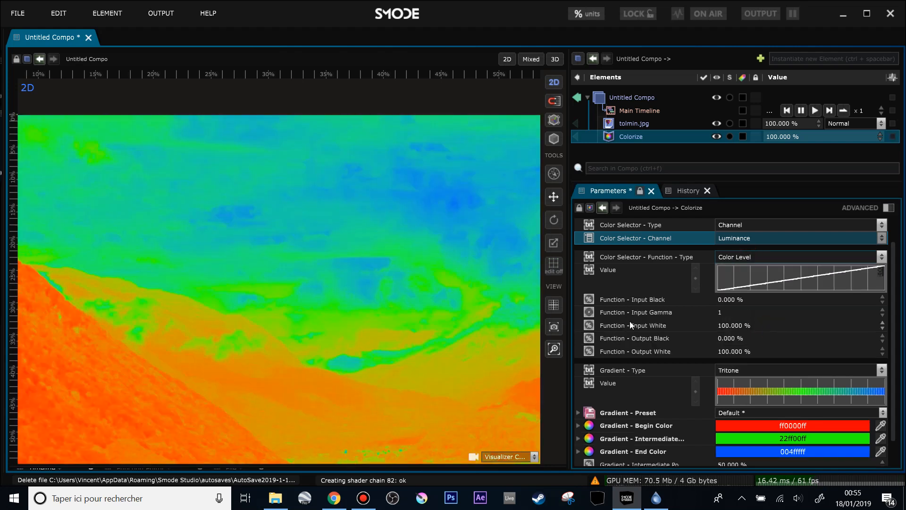
Reset the Colorize gradient to its default value.
scroll(370, 289, down, 3)
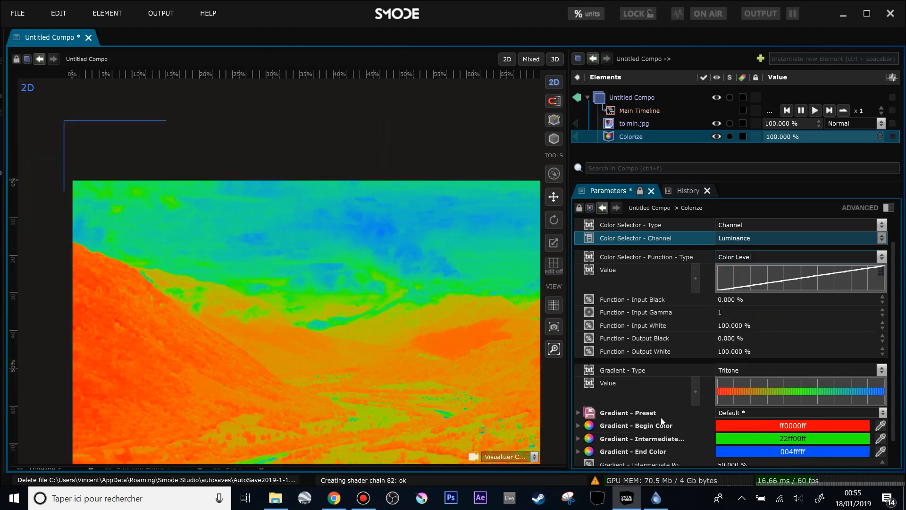
scroll(635, 349, down, 1)
right_click(637, 340)
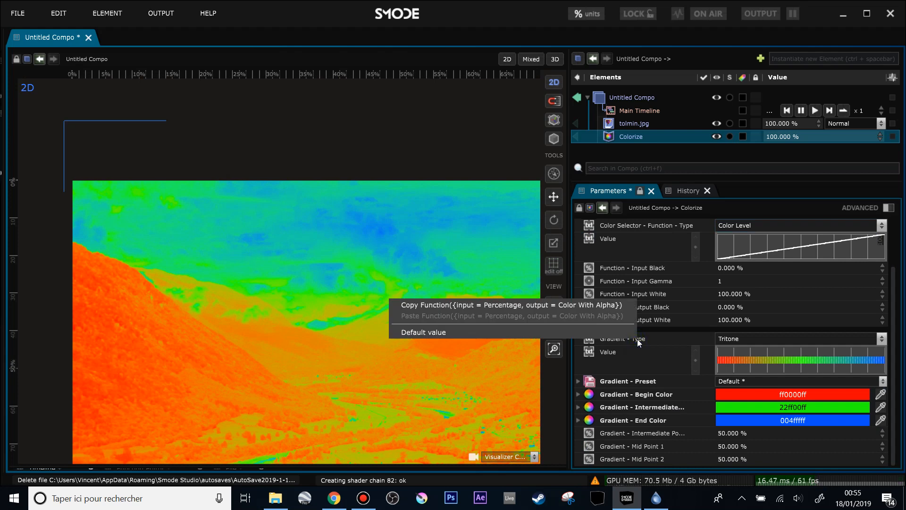
click(628, 334)
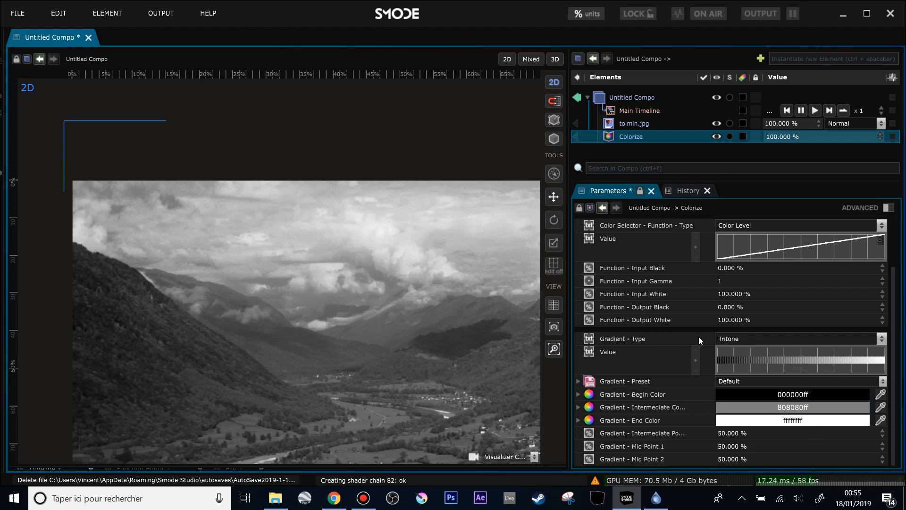
Enlarge the parameters area and change the gradient type to Bitone.
drag(715, 180, 715, 152)
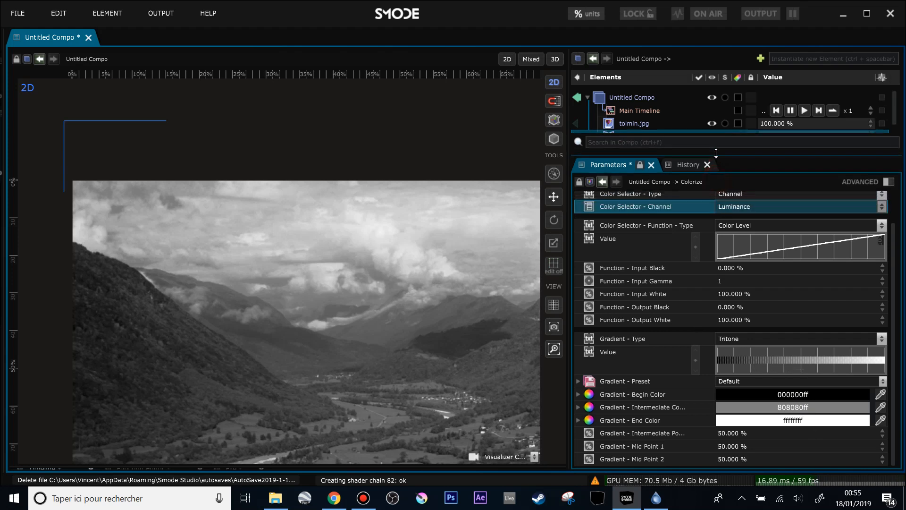
click(760, 338)
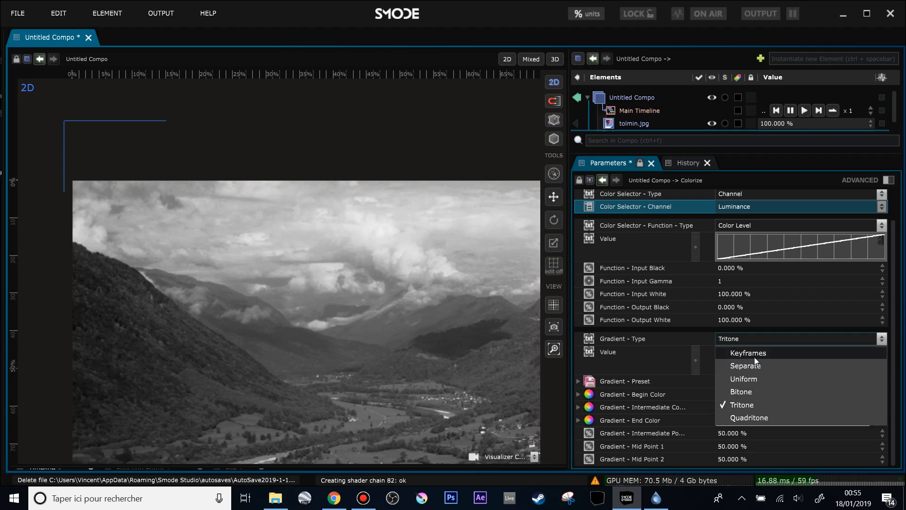
click(747, 393)
scroll(347, 336, down, 1)
drag(377, 354, 373, 277)
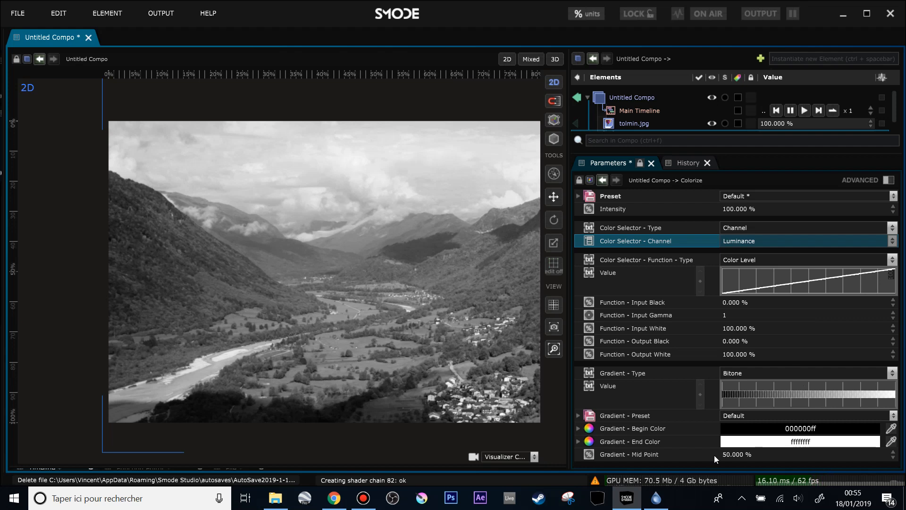
Try a lower Mid Point for the bitone gradient, and look through its list of presets.
drag(750, 455, 751, 488)
click(810, 419)
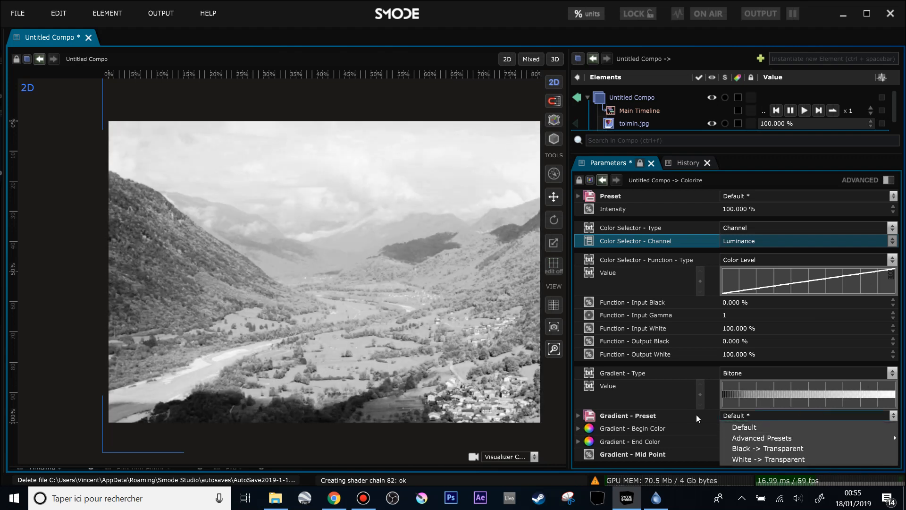
click(689, 425)
Try a red Begin Color (ff0000ff) and a yellow-green End Color (a0ff00ff) for the bitone gradient.
click(755, 428)
drag(756, 429, 902, 296)
click(874, 443)
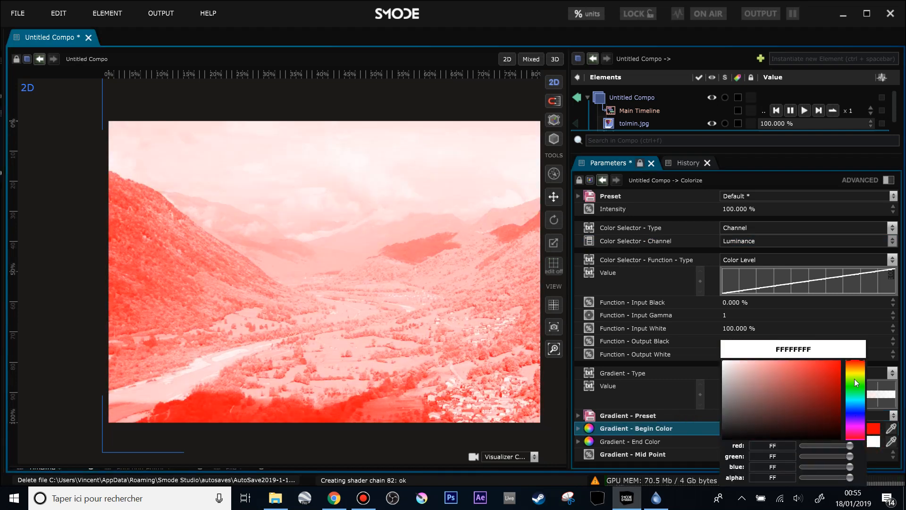
click(854, 378)
drag(815, 395, 875, 319)
drag(840, 370, 853, 341)
click(853, 329)
Try raising the bitone gradient's Mid Point to 87.7 %, and examine the recolored image.
drag(742, 454, 784, 454)
drag(734, 230, 735, 251)
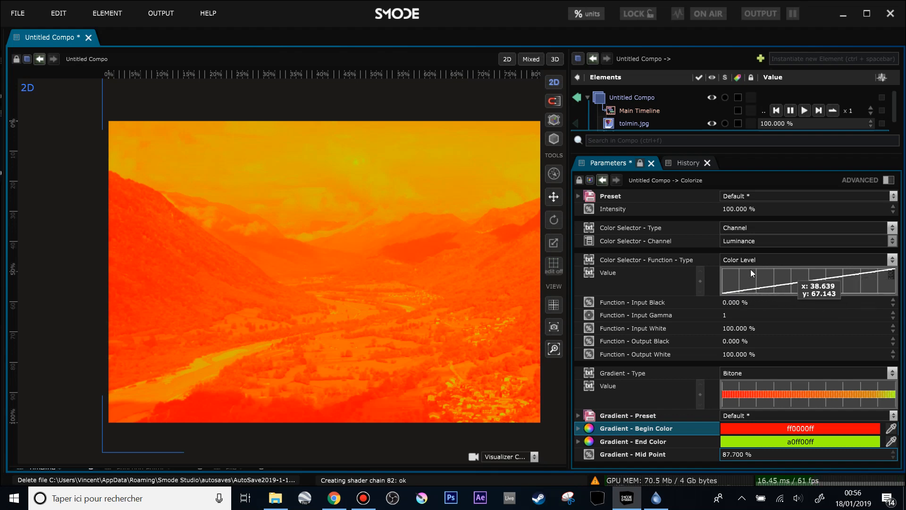
scroll(381, 247, down, 2)
scroll(381, 247, up, 2)
scroll(388, 250, down, 1)
drag(388, 250, 345, 260)
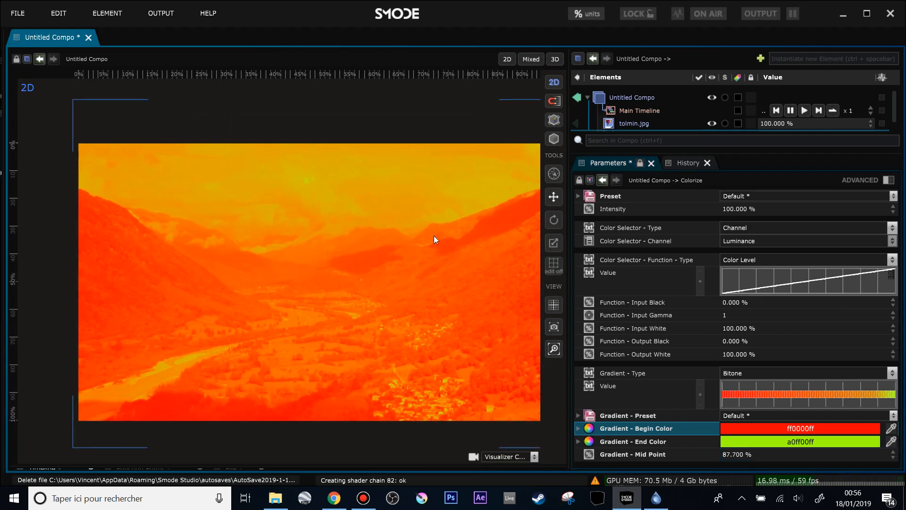
Return the gradient's Begin Color to black (000000ff) and its End Color to white (ffffffff).
click(766, 430)
drag(749, 428, 712, 467)
click(874, 442)
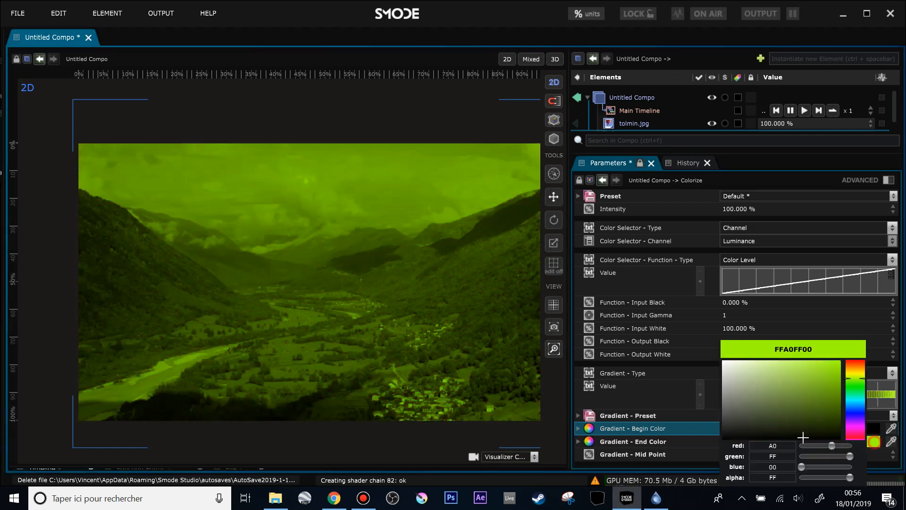
drag(803, 437, 708, 355)
click(665, 389)
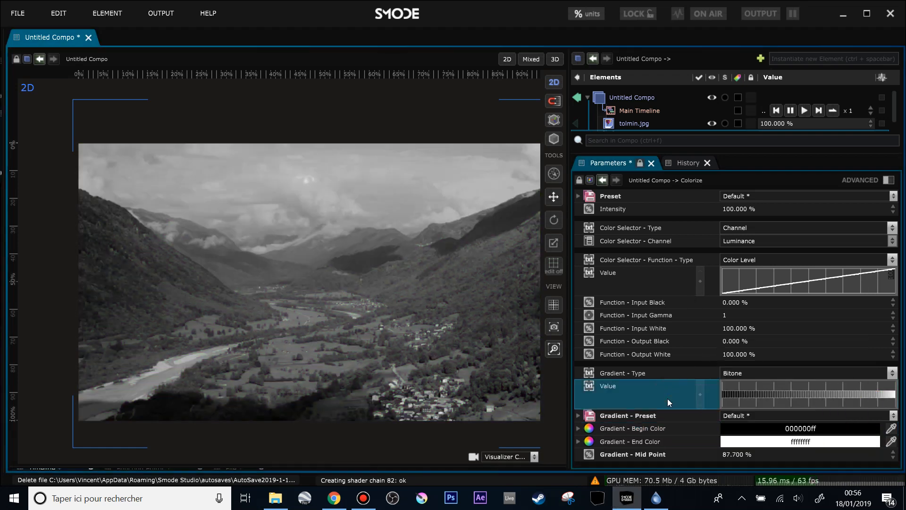
Set the bitone gradient's Mid Point back to 50 %.
double_click(727, 453)
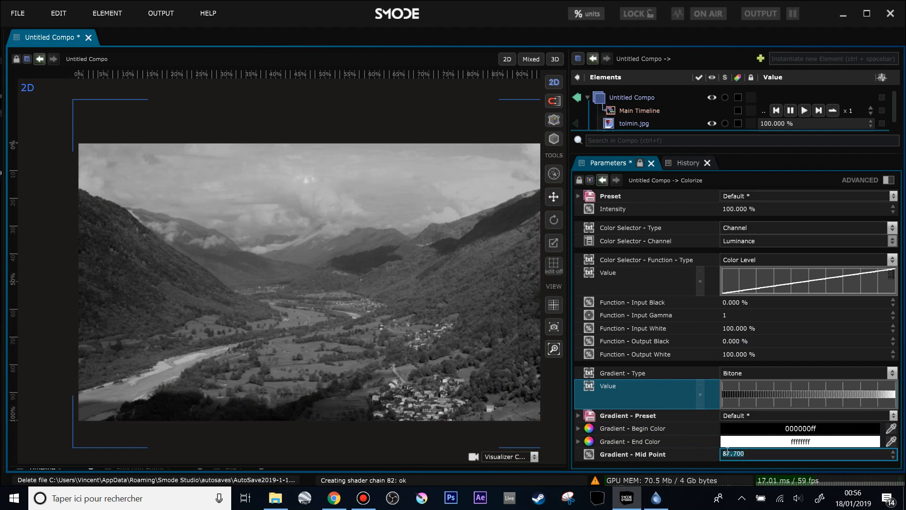
text(50)
key(Return)
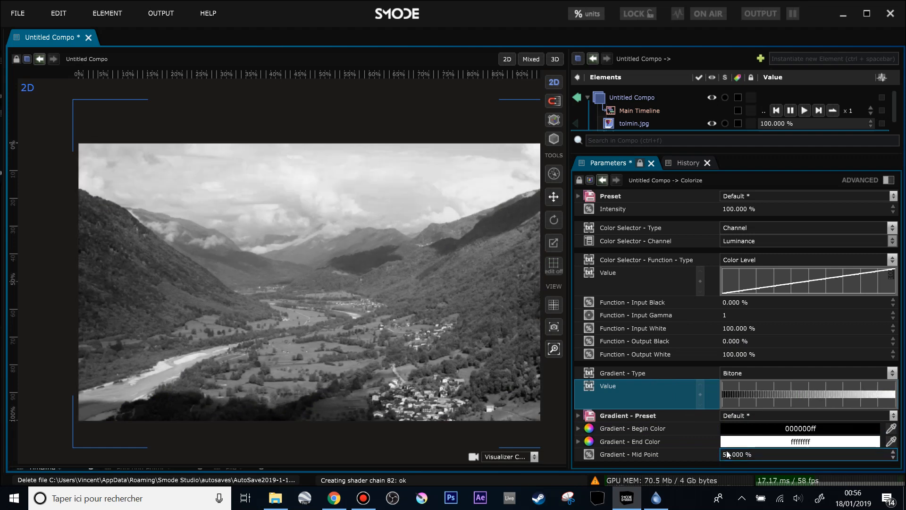
Show the advanced parameters and quantize the bitone gradient with 43.7 % Smoothing.
click(889, 180)
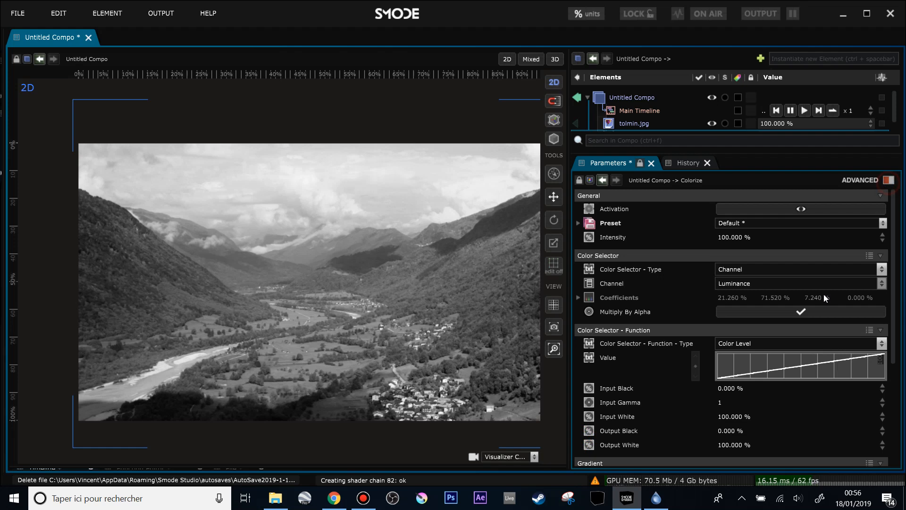
scroll(797, 327, down, 5)
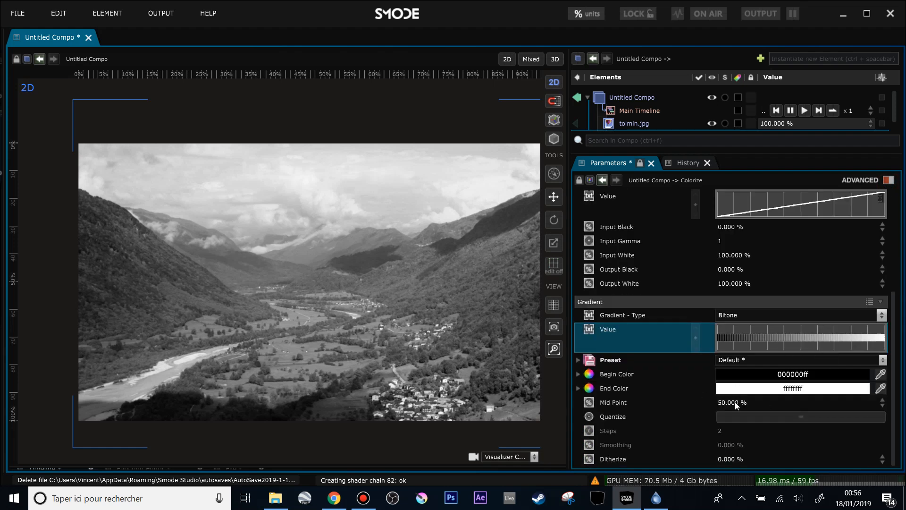
click(747, 421)
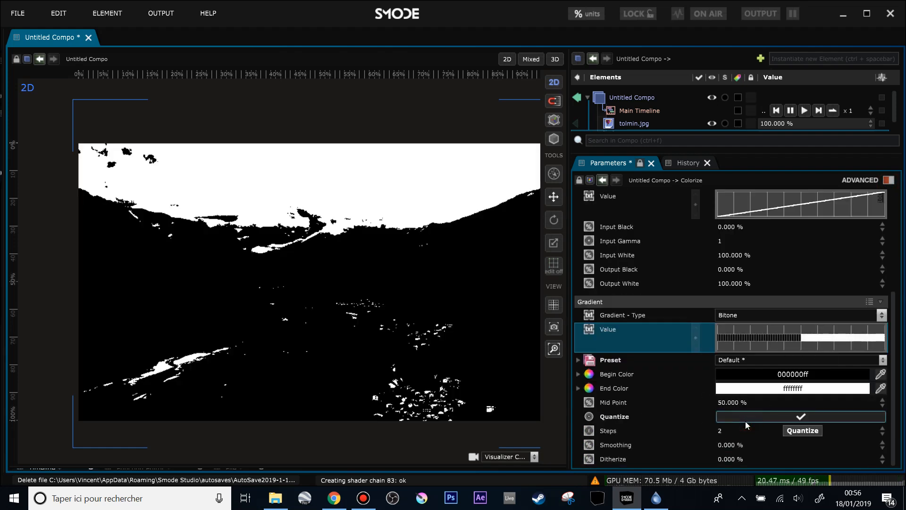
scroll(328, 265, up, 3)
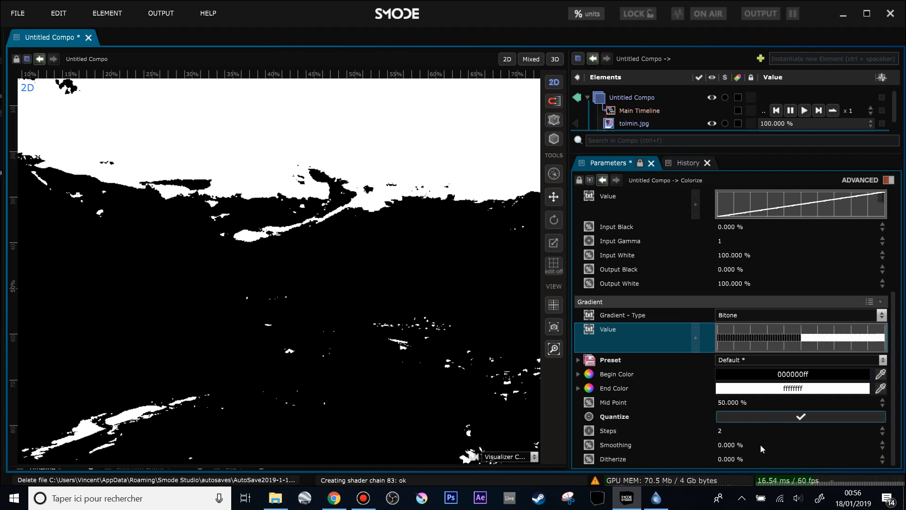
drag(732, 429, 725, 402)
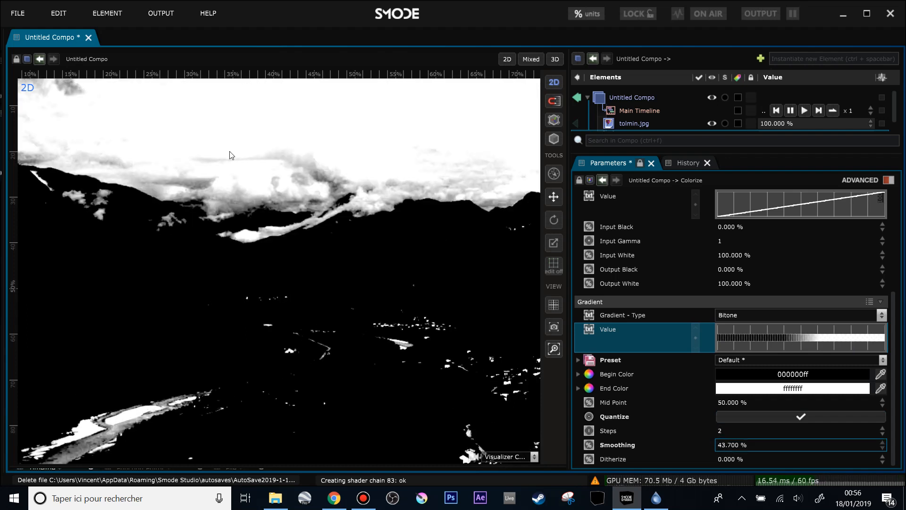
Set the gradient's Ditherize to 26.3 % and hide the advanced parameters.
drag(725, 461, 726, 432)
scroll(259, 310, down, 2)
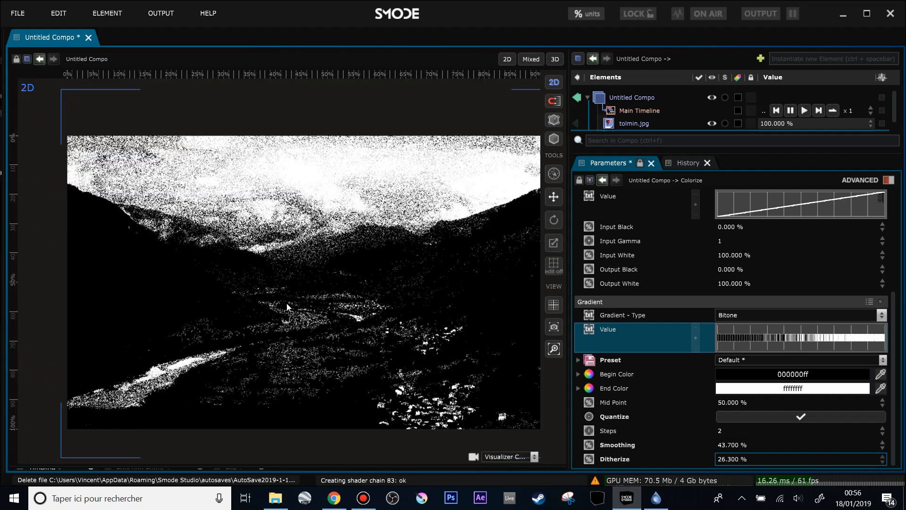
scroll(860, 207, up, 5)
click(888, 181)
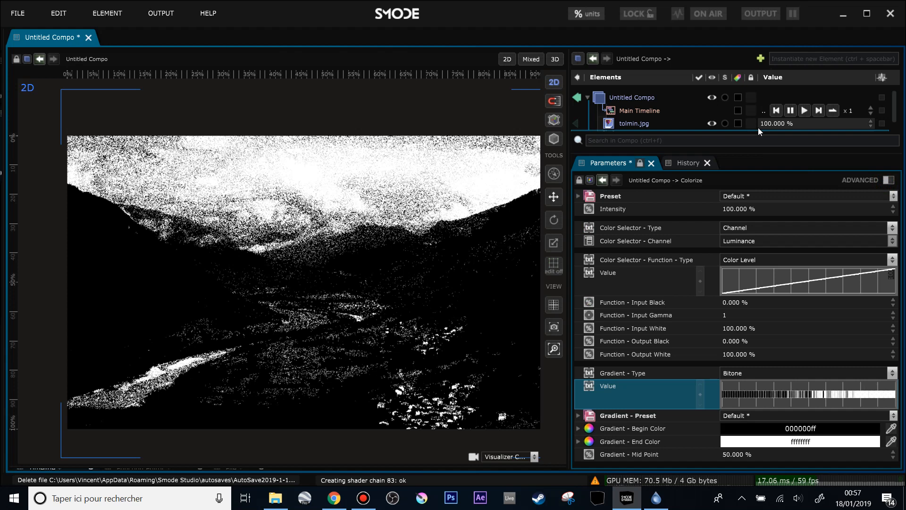
Enlarge the element list, delete the Colorize modifier and add a Blur modifier to the composition.
drag(762, 152, 779, 205)
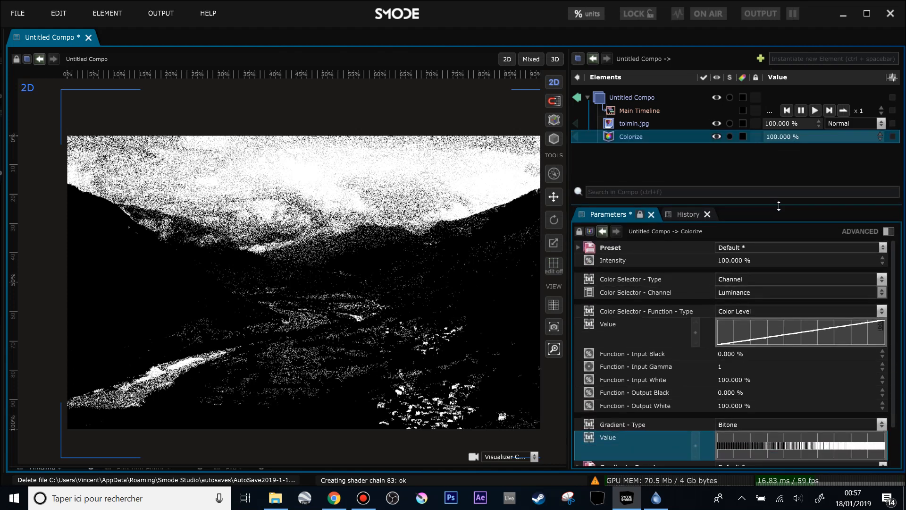
key(Delete)
right_click(620, 142)
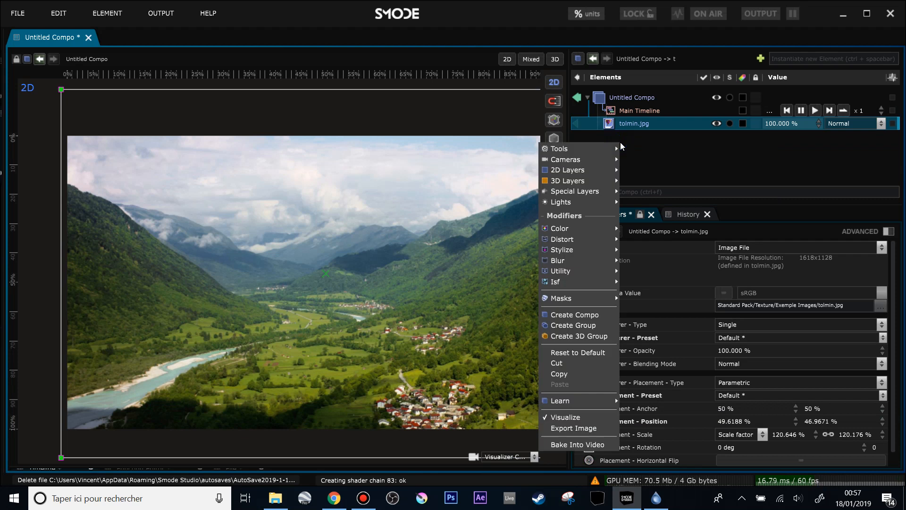
mouse_move(595, 260)
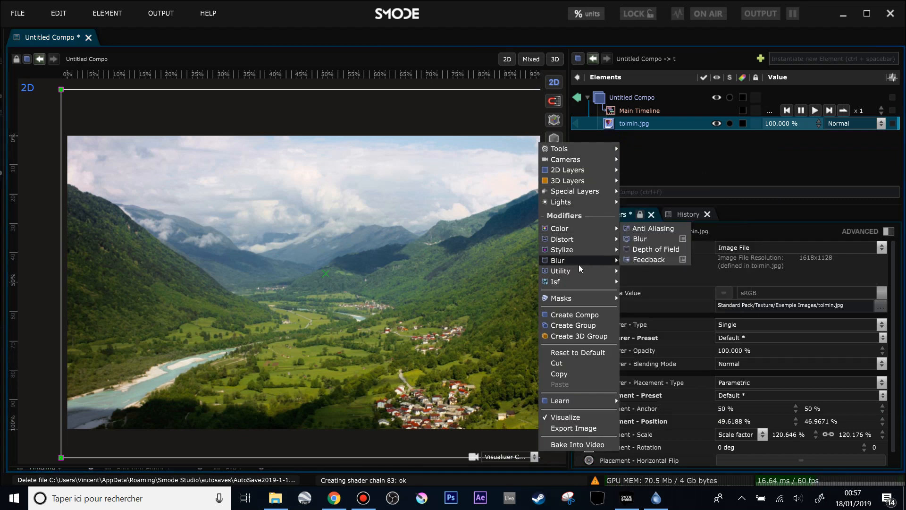
click(640, 239)
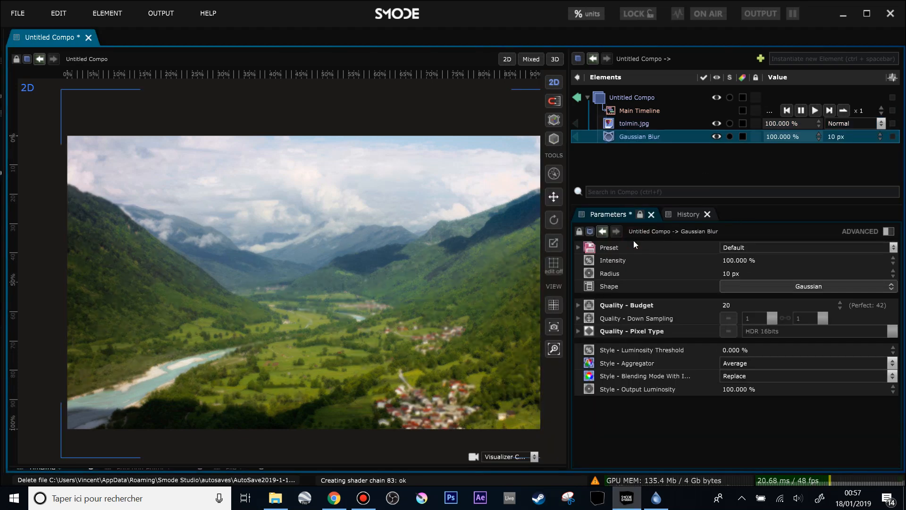
scroll(373, 272, up, 1)
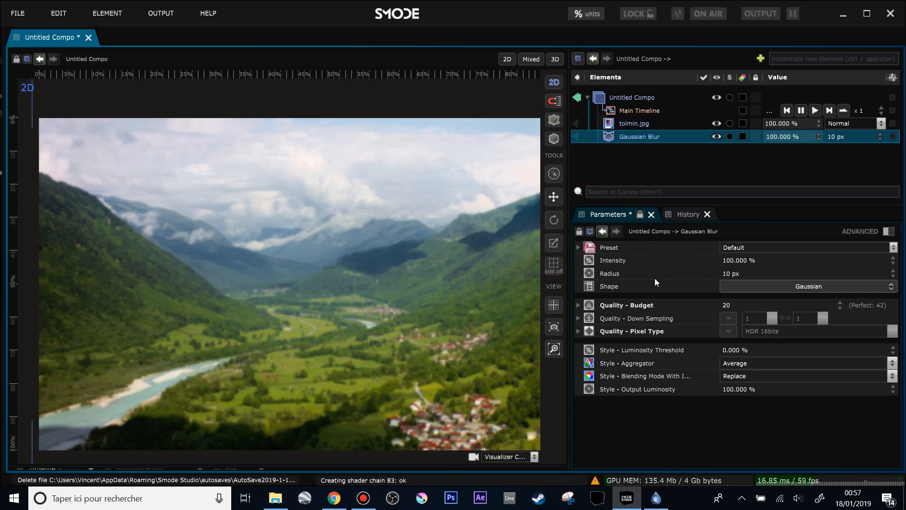
scroll(423, 283, down, 1)
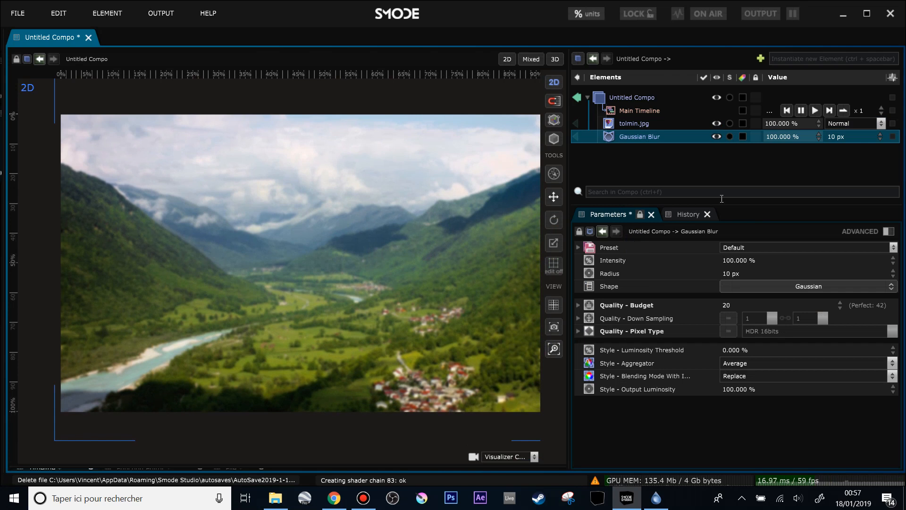
Hide the tolmin.jpg layer and add a Checker Board 2D layer in its place.
click(716, 123)
right_click(555, 153)
mouse_move(581, 178)
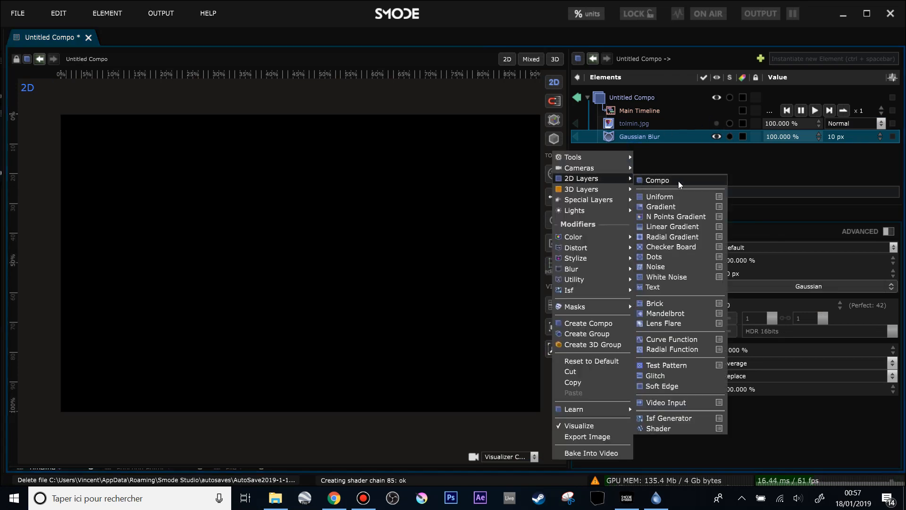
click(675, 246)
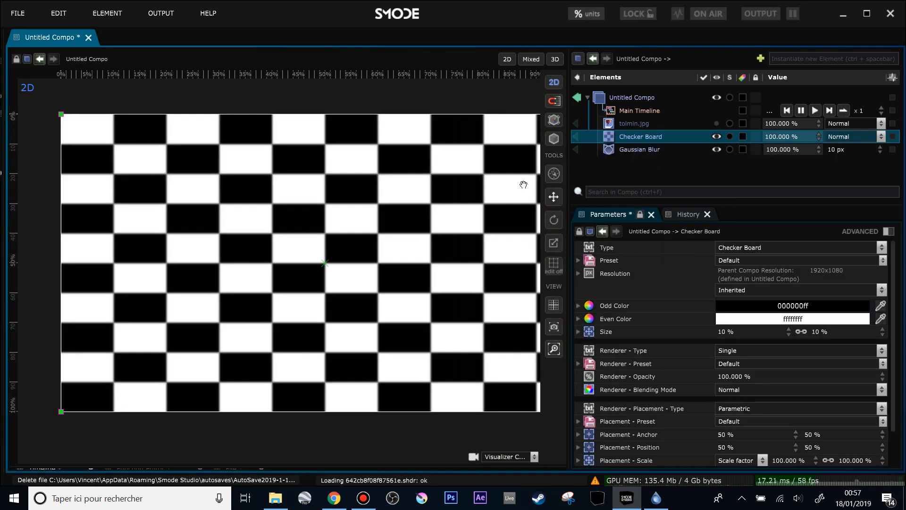
Set the Gaussian Blur's Radius to 52.2 px.
scroll(526, 198, up, 2)
click(627, 150)
drag(732, 277, 760, 276)
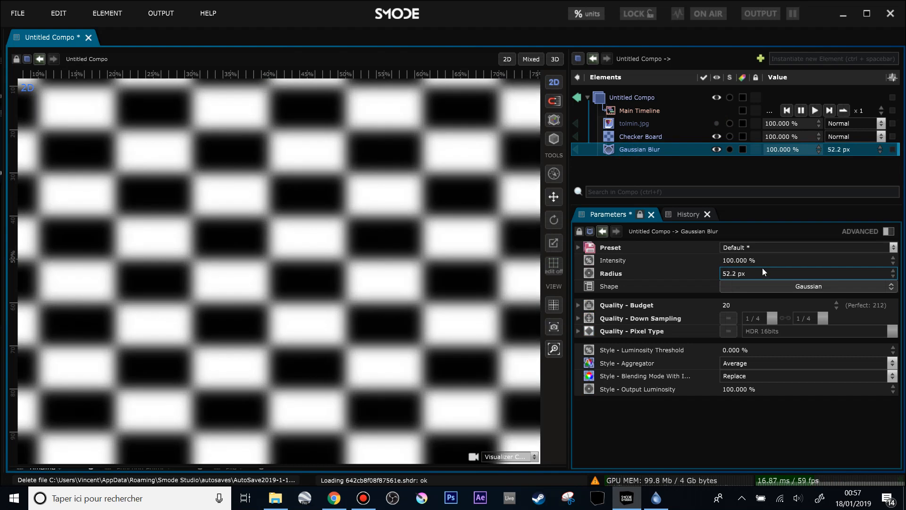
Change the blur's Shape to Custom and set its first Directional pass to -57.8 deg.
click(755, 287)
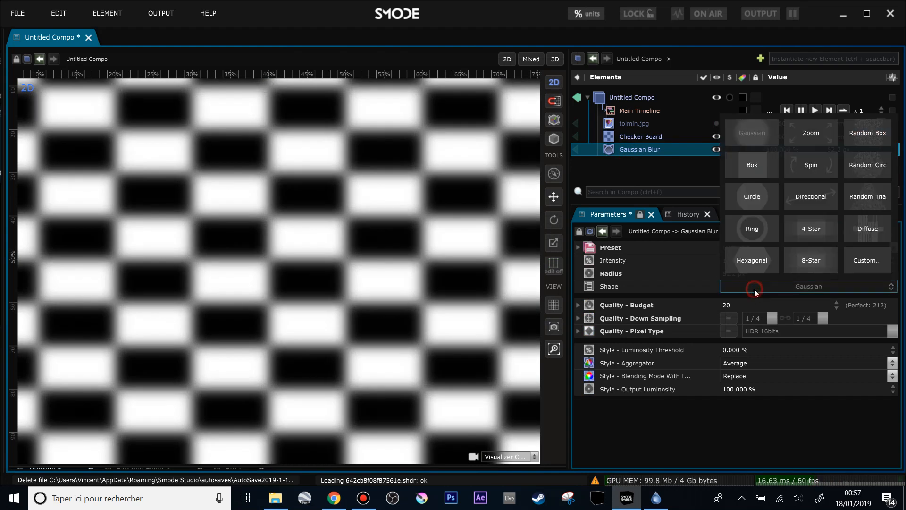
click(871, 260)
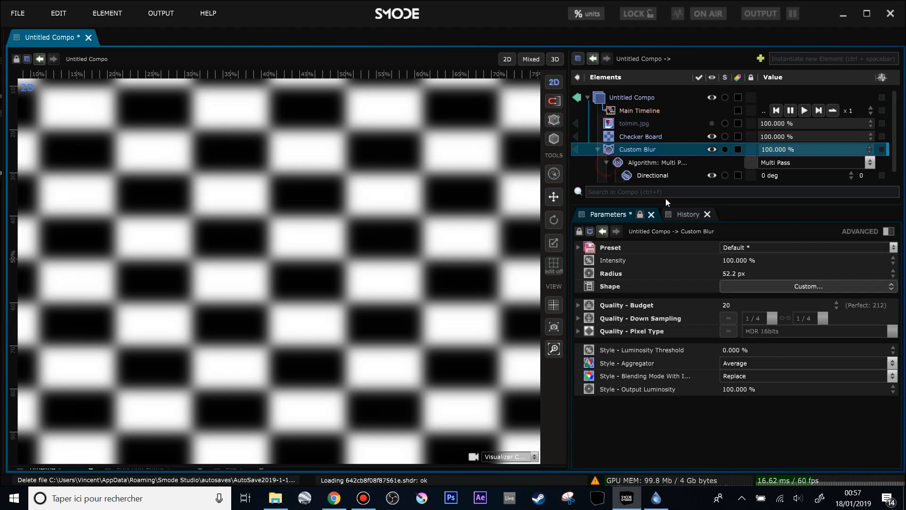
click(660, 175)
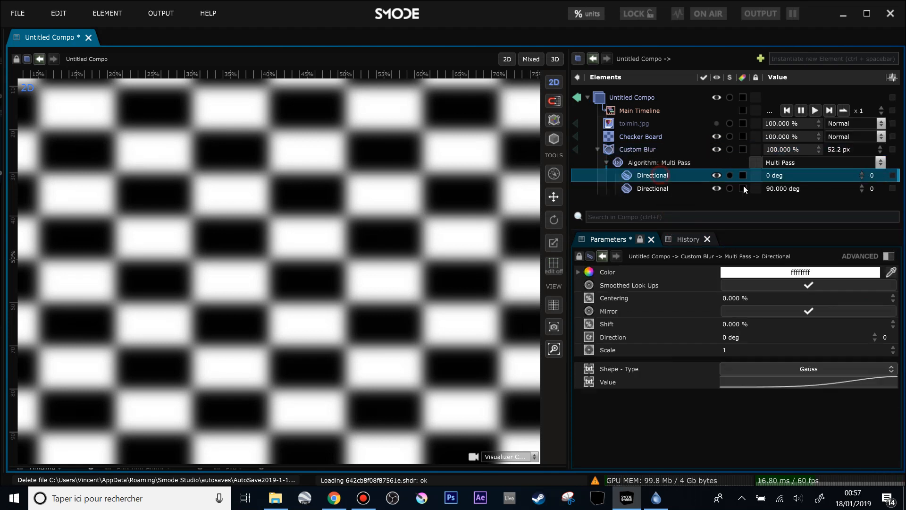
drag(779, 177, 779, 205)
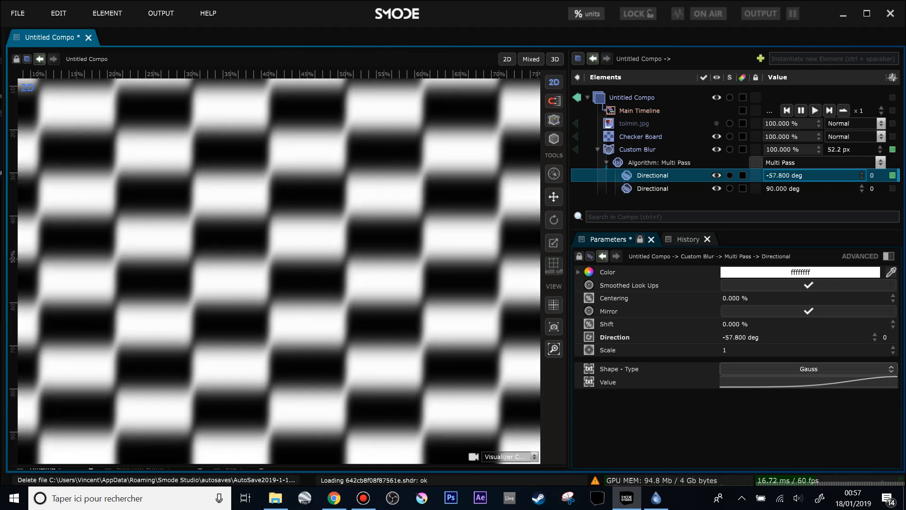
Override the Custom Blur's Down Sampling, set its first value to 1, and inspect the blurred checker edges up close.
click(644, 150)
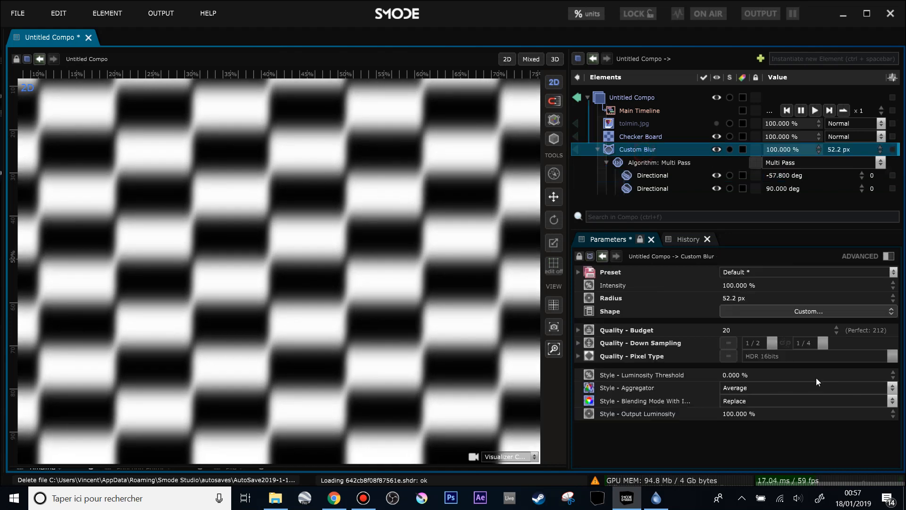
click(727, 345)
click(765, 345)
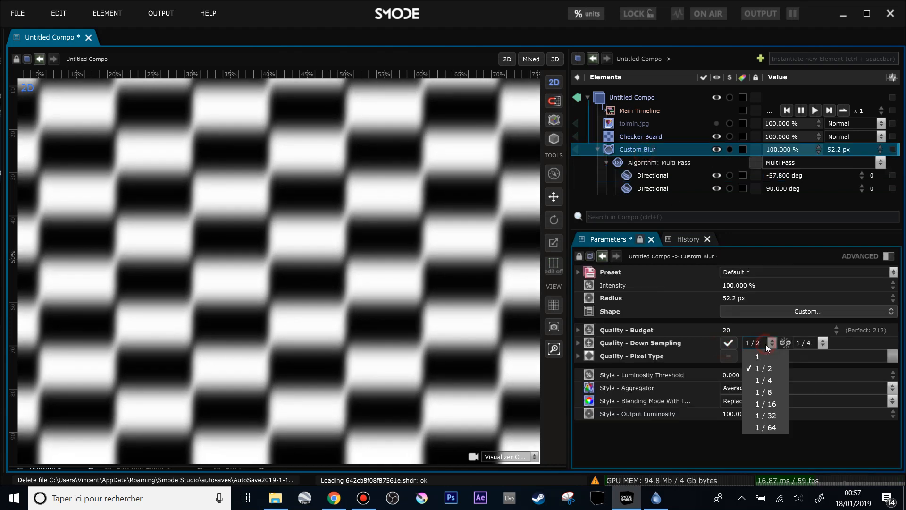
click(765, 356)
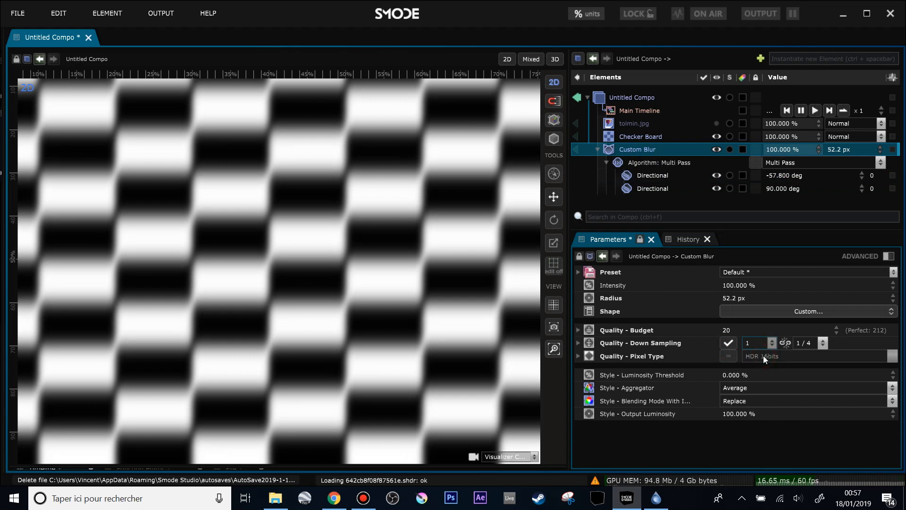
scroll(424, 162, down, 2)
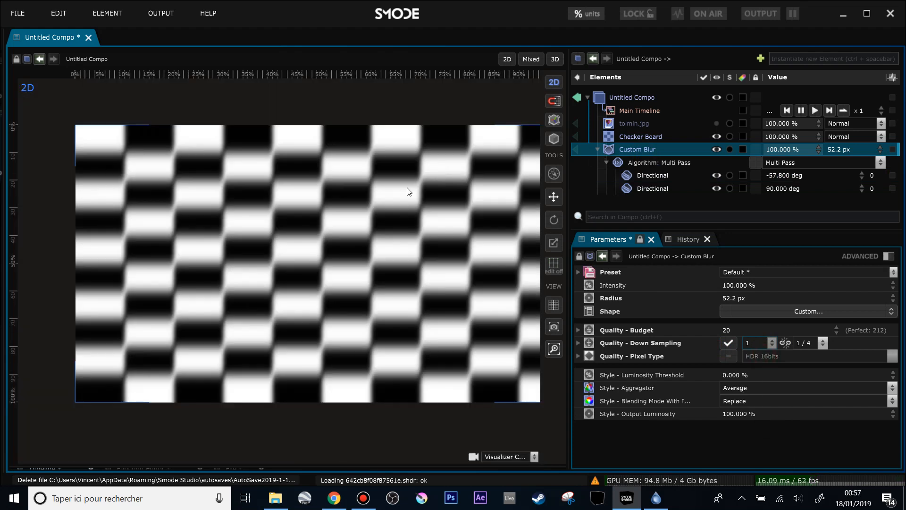
scroll(416, 179, up, 3)
scroll(404, 189, up, 4)
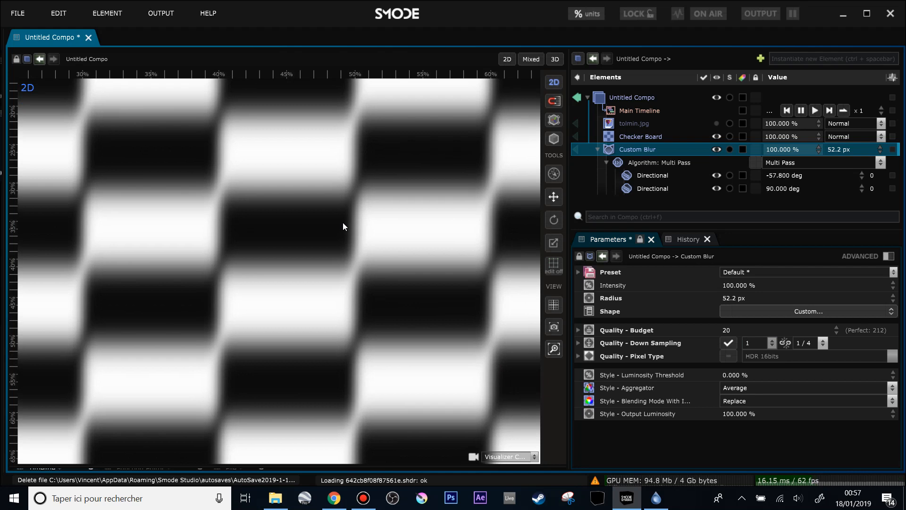
scroll(297, 167, up, 2)
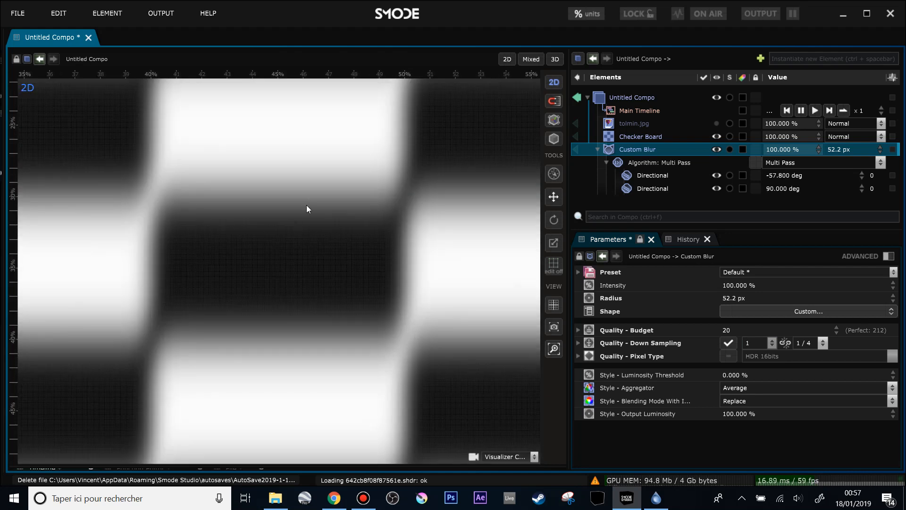
scroll(304, 203, down, 8)
Collapse the Custom Blur and add a Colorize modifier after it.
click(598, 149)
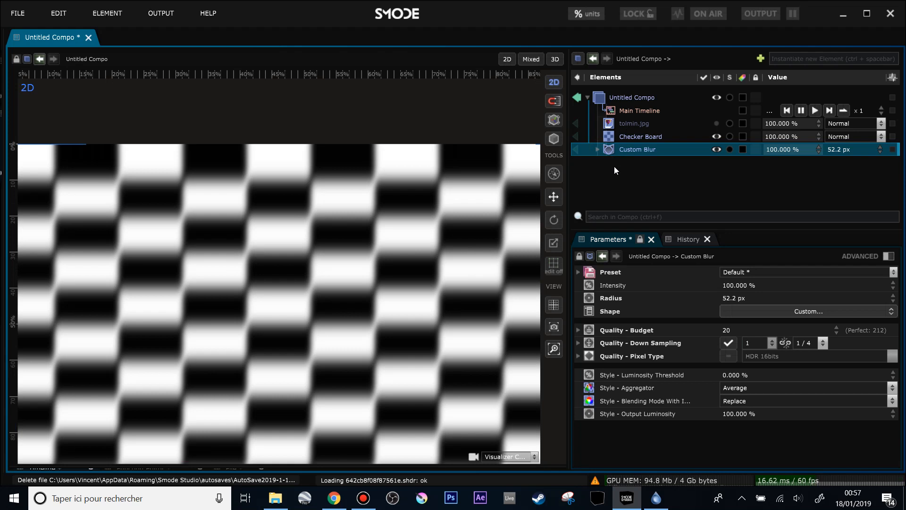
right_click(614, 166)
mouse_move(582, 194)
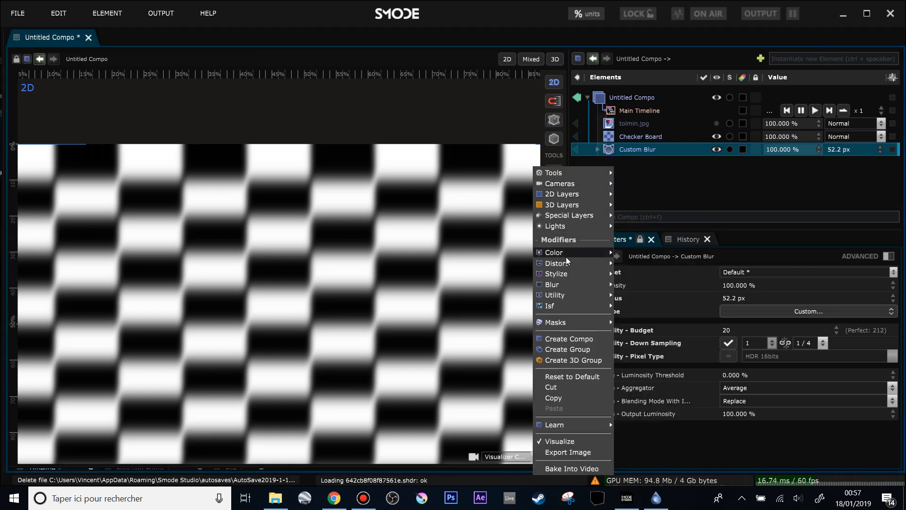
mouse_move(566, 255)
click(655, 285)
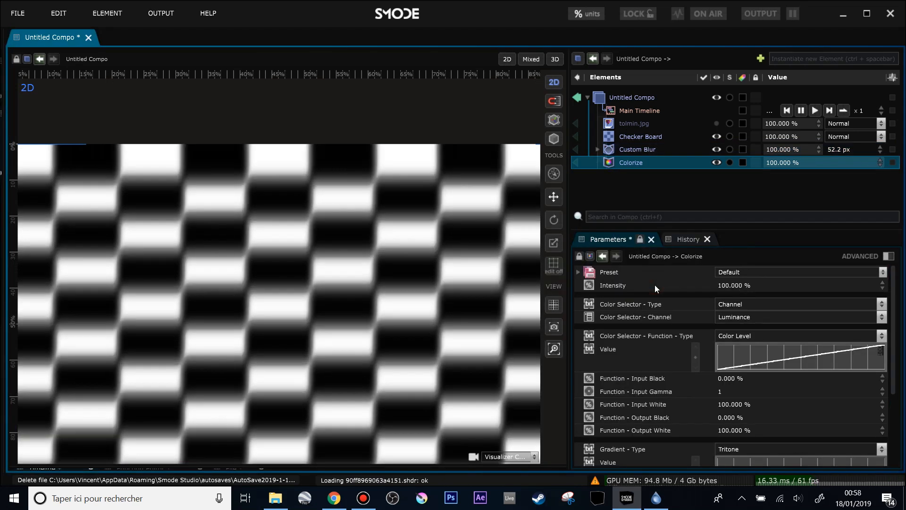
scroll(388, 243, up, 3)
scroll(388, 244, up, 2)
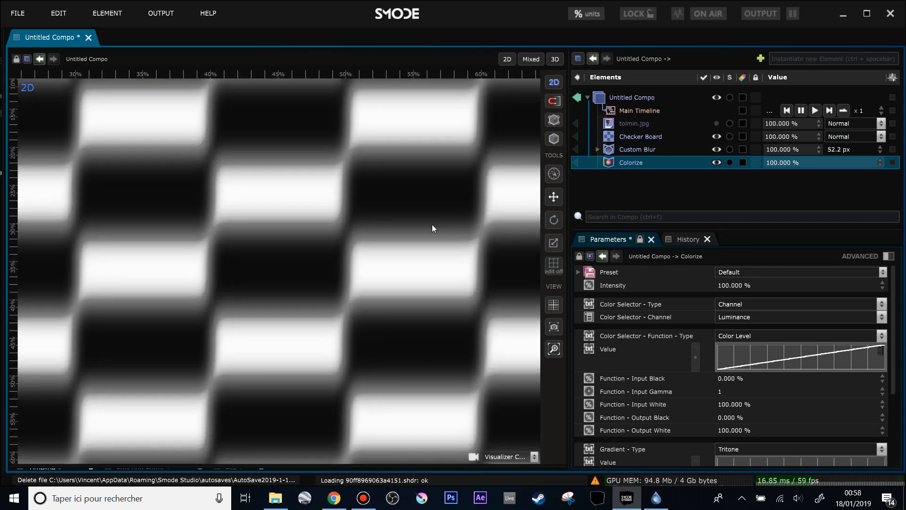
scroll(366, 191, down, 6)
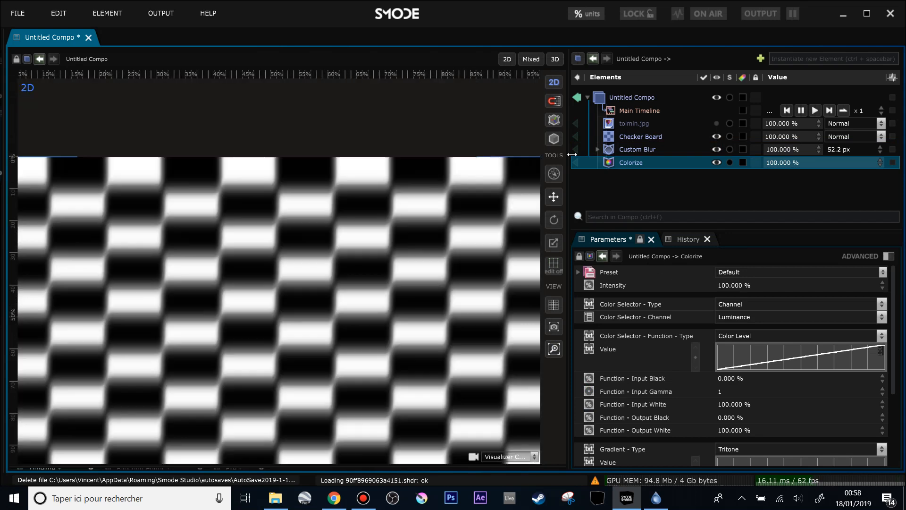
Hide the Colorize modifier and set the composition's Gamma Value to sRGB.
click(626, 99)
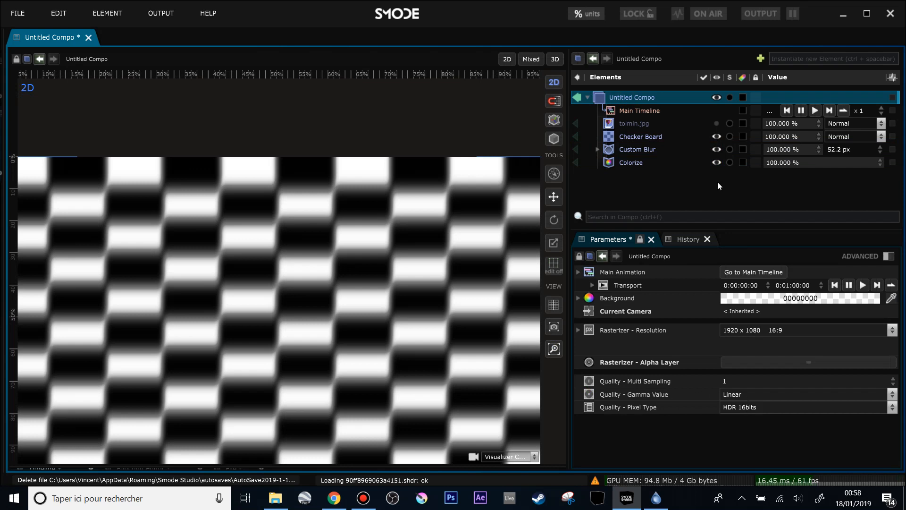
click(717, 162)
click(745, 395)
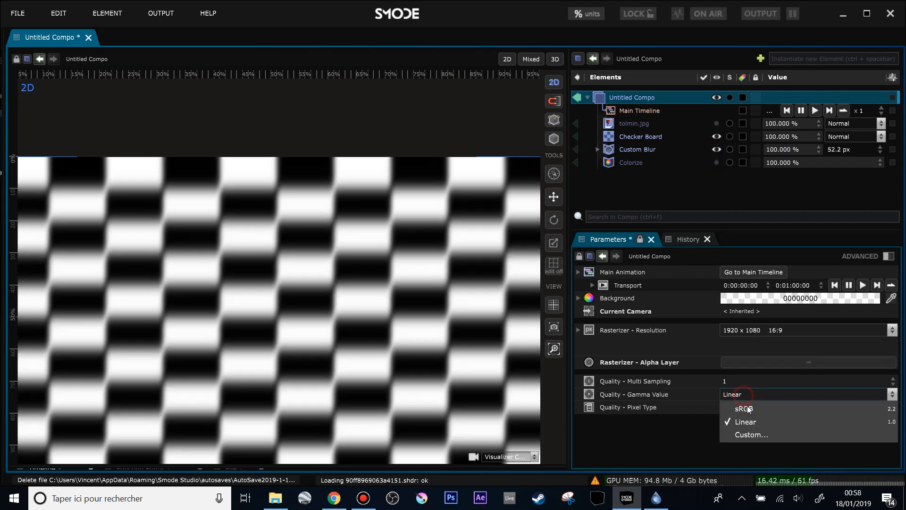
click(750, 409)
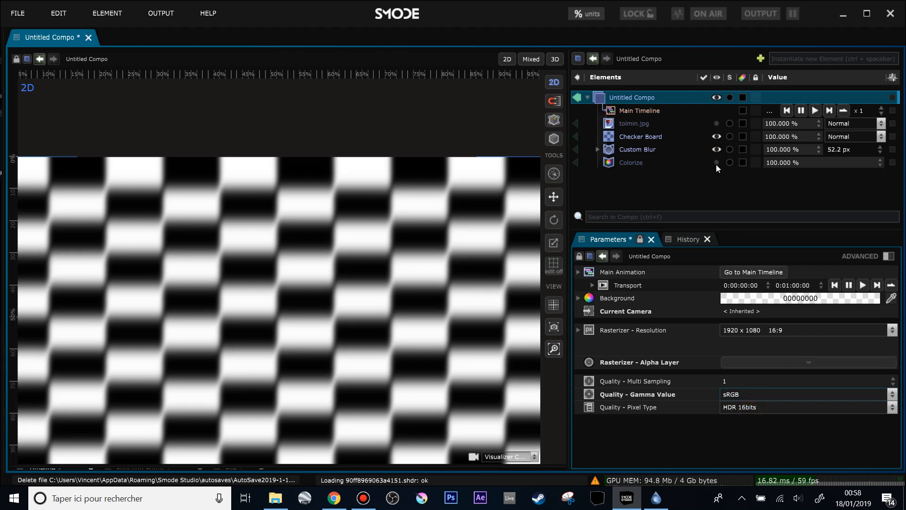
Toggle the Colorize modifier on and off to compare the image, leaving it enabled.
click(716, 164)
click(716, 163)
click(716, 163)
click(716, 163)
click(717, 163)
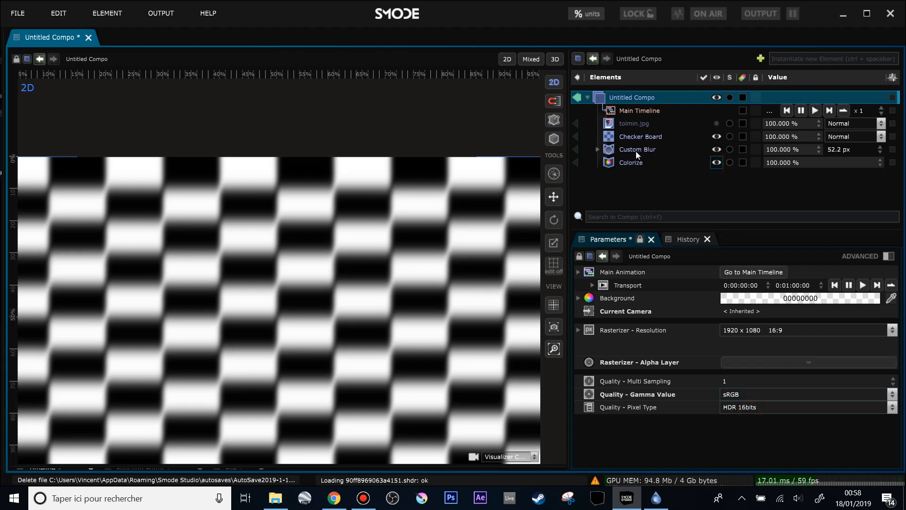
scroll(412, 224, down, 3)
drag(412, 225, 407, 194)
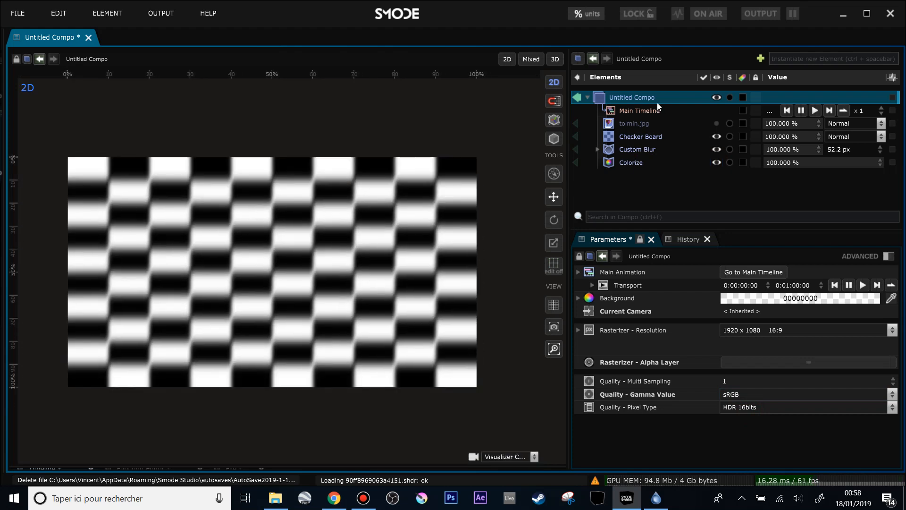
click(621, 113)
click(636, 99)
scroll(364, 261, up, 2)
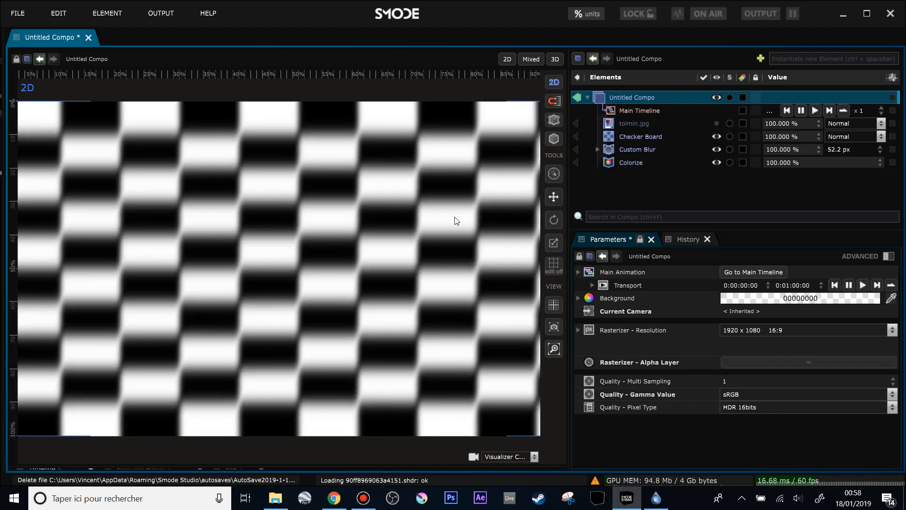
Show Colorize's advanced parameters and quantize its tritone gradient with 4.8 % Smoothing and Steps 1 set to 3.
click(630, 165)
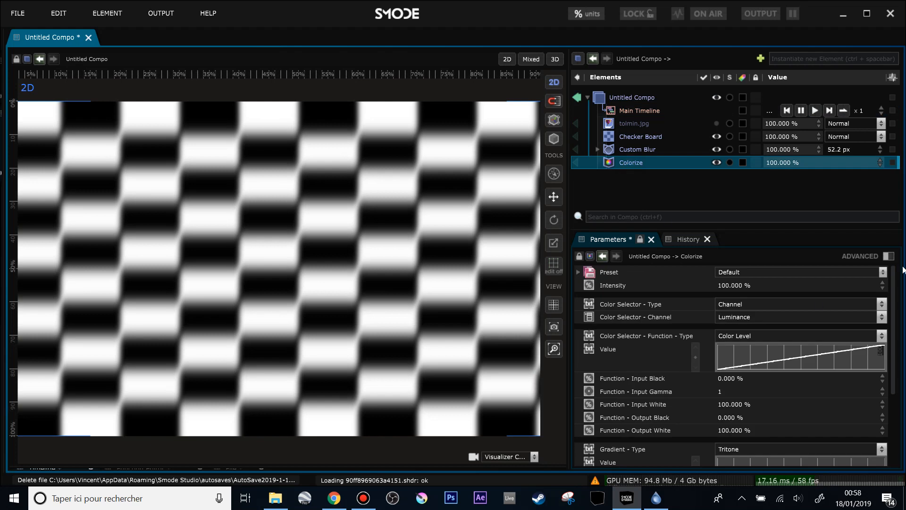
click(889, 256)
scroll(839, 341, down, 10)
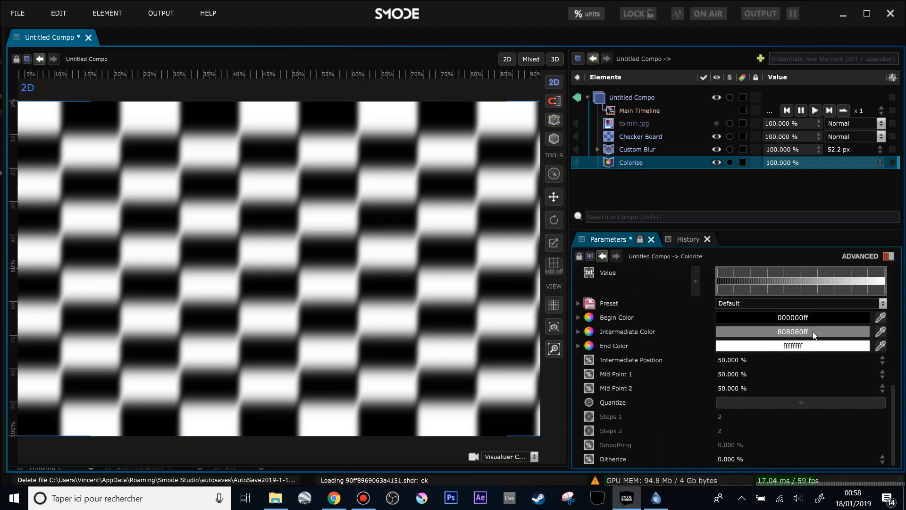
click(768, 401)
scroll(427, 313, up, 2)
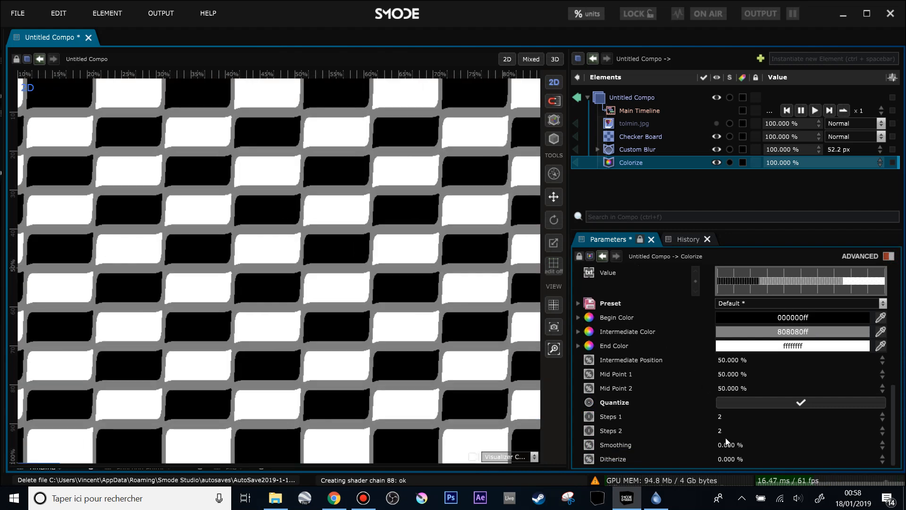
drag(882, 444, 882, 421)
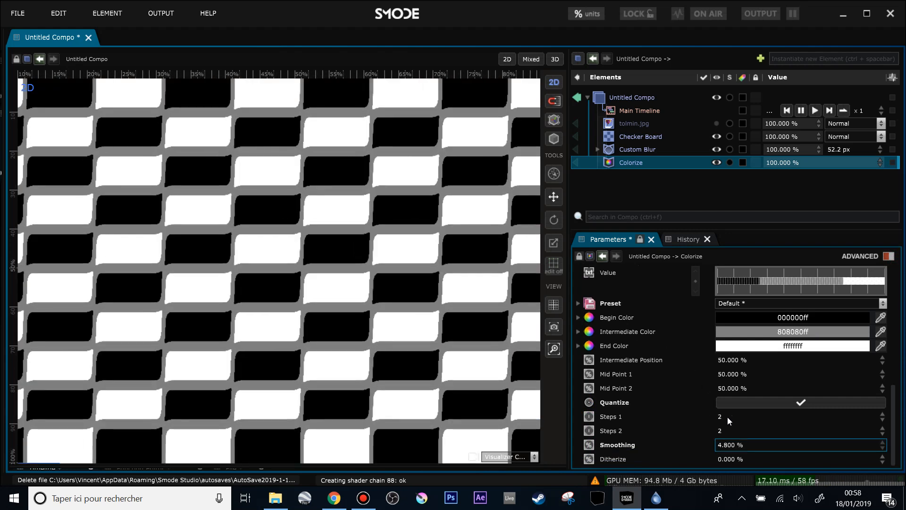
drag(724, 419, 724, 411)
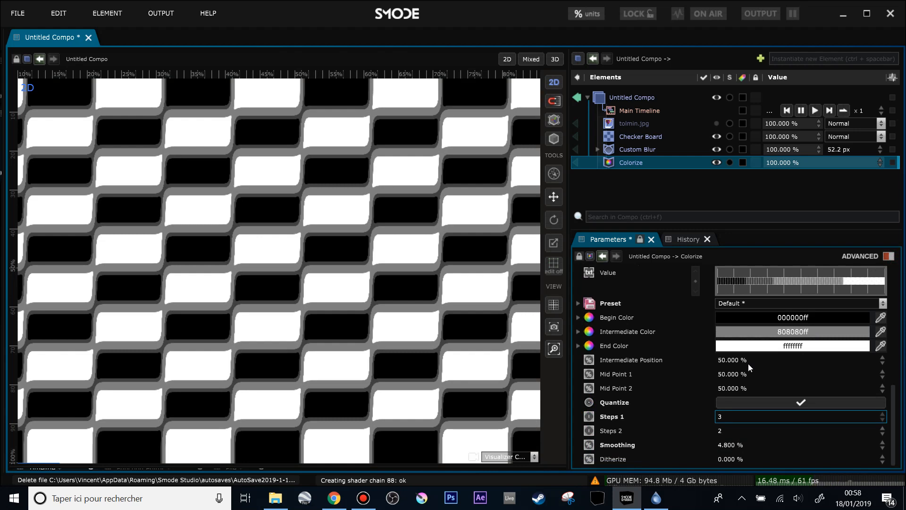
Switch Colorize's gradient type from Tritone to Bitone and enable Quantize on it.
scroll(761, 304, up, 2)
click(762, 288)
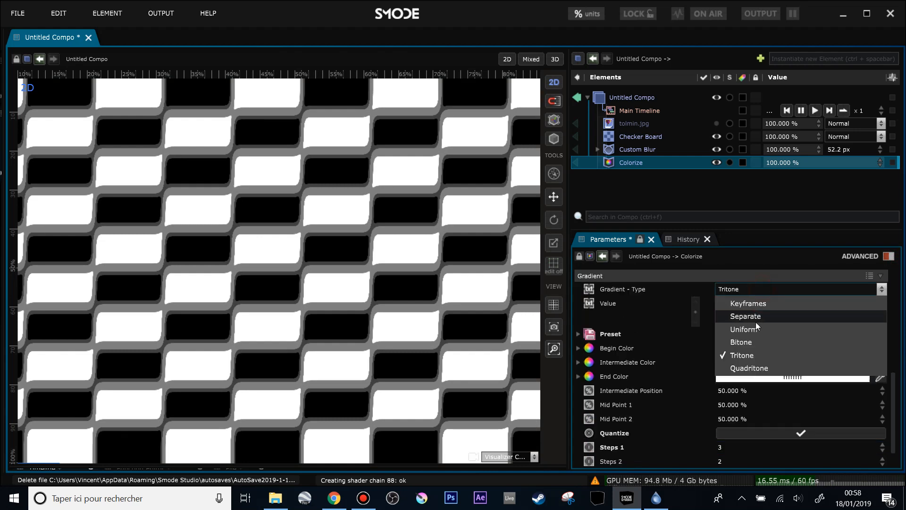
click(755, 341)
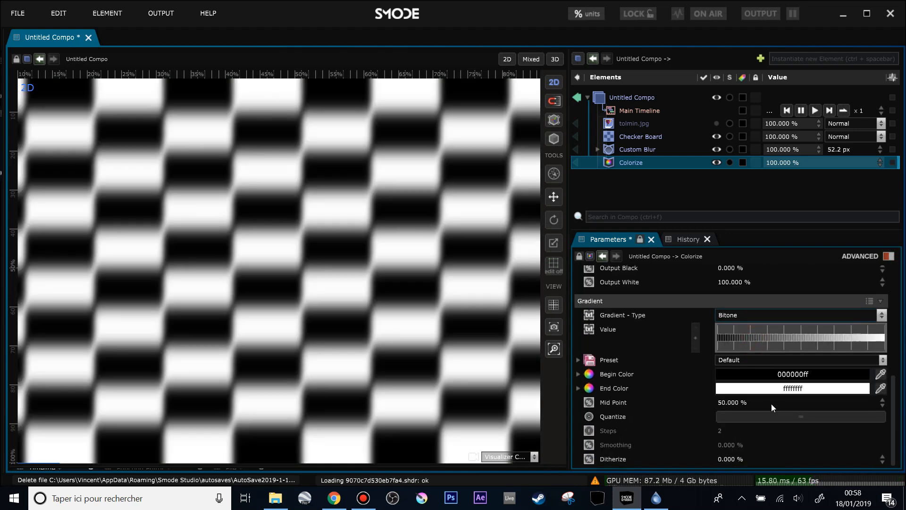
scroll(779, 413, up, 1)
click(760, 447)
scroll(760, 423, down, 1)
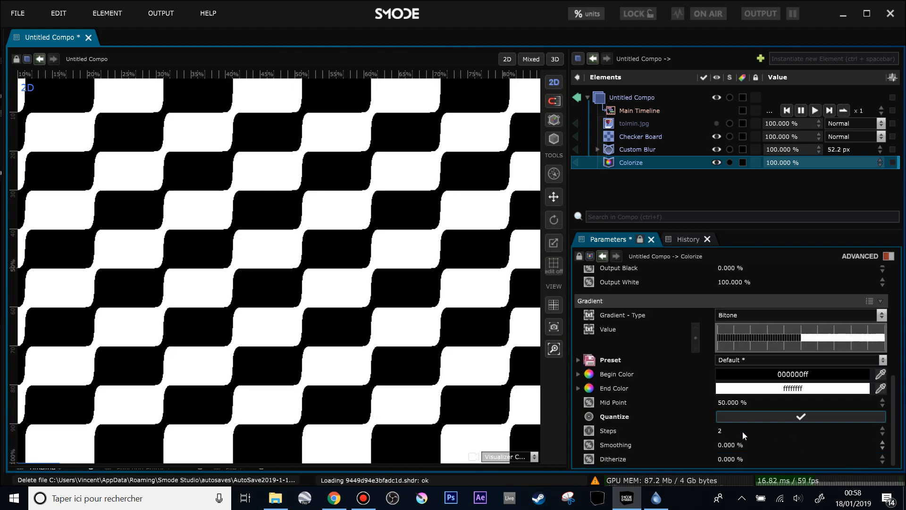
Set the bitone gradient's Steps to 3 and its Mid Point to 69.7 %.
drag(731, 434, 737, 405)
drag(725, 438, 726, 446)
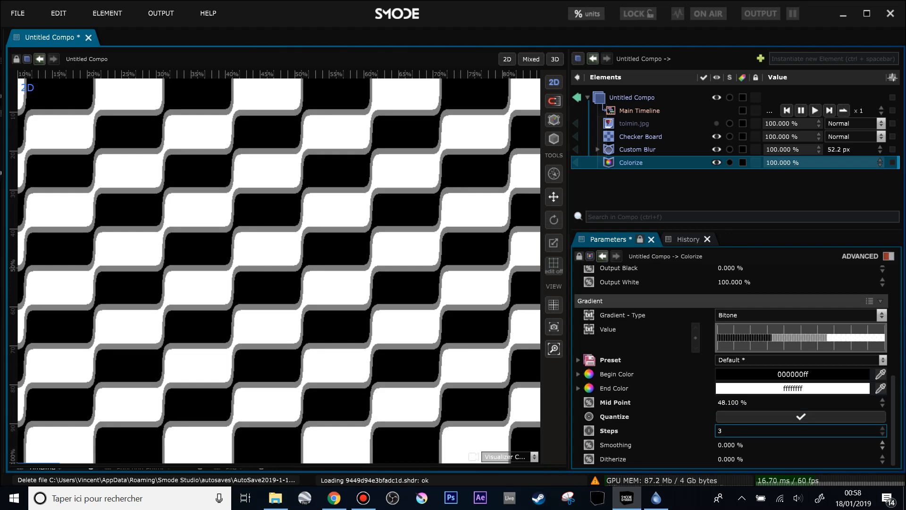
drag(733, 402, 679, 194)
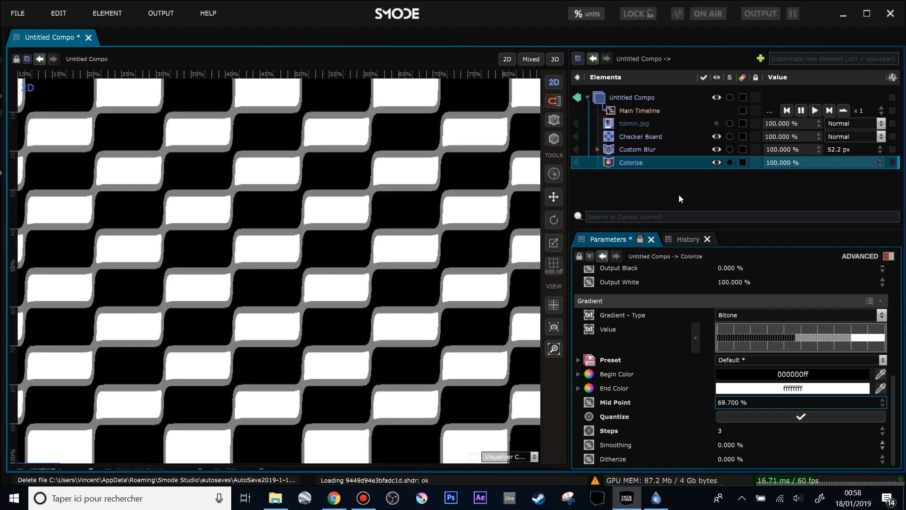
Set the Custom Blur's Radius to 131.544 px and its first Directional pass to -53.8 deg.
click(628, 149)
drag(738, 301, 484, 267)
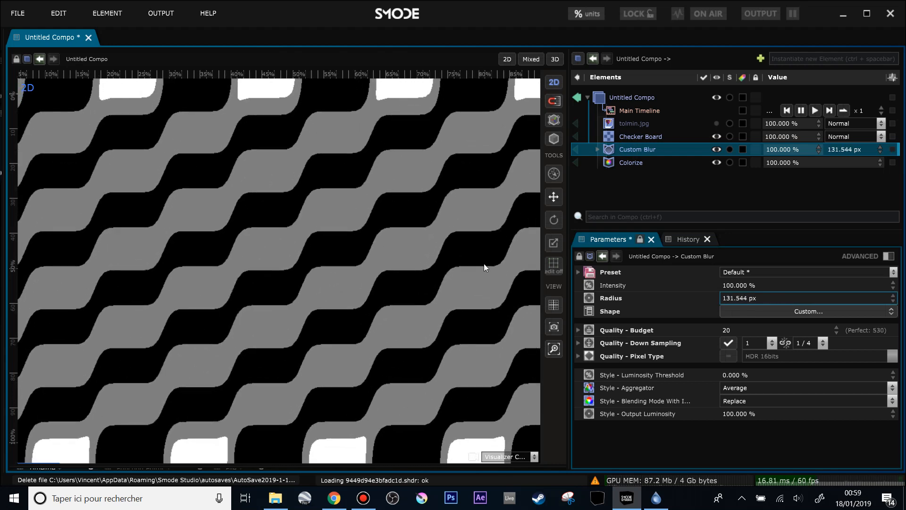
scroll(484, 267, down, 1)
click(598, 149)
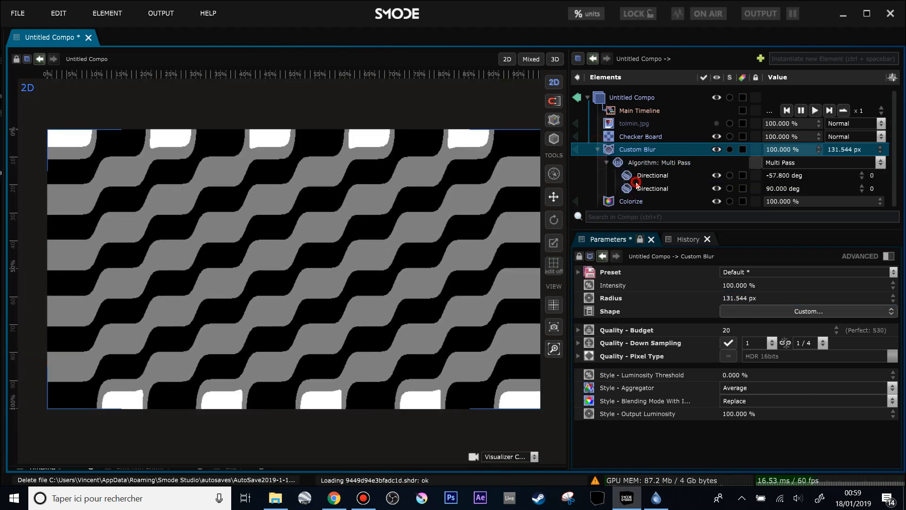
click(786, 192)
drag(786, 175, 681, 158)
Set the Colorize gradient's Smoothing to 14.4 % and its Steps to 4.
click(633, 203)
scroll(721, 457, down, 10)
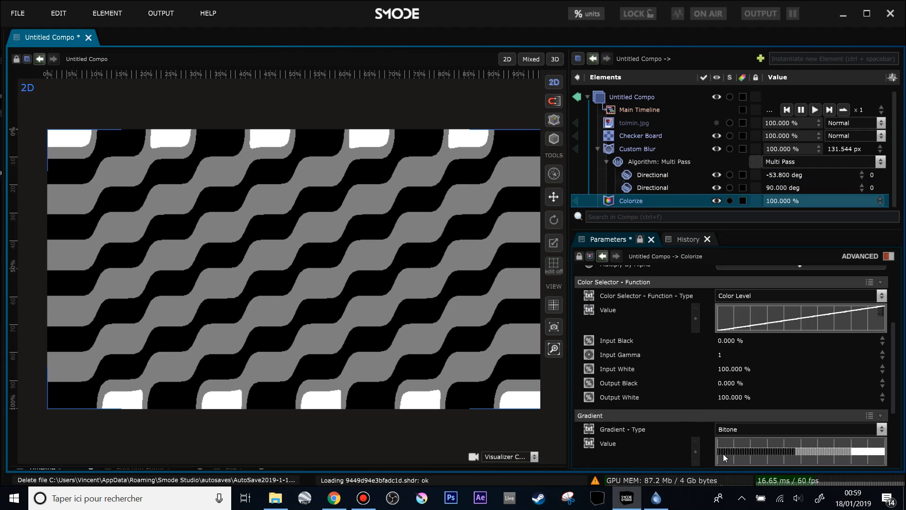
mouse_move(735, 439)
mouse_down()
mouse_move(765, 435)
mouse_move(739, 428)
mouse_up()
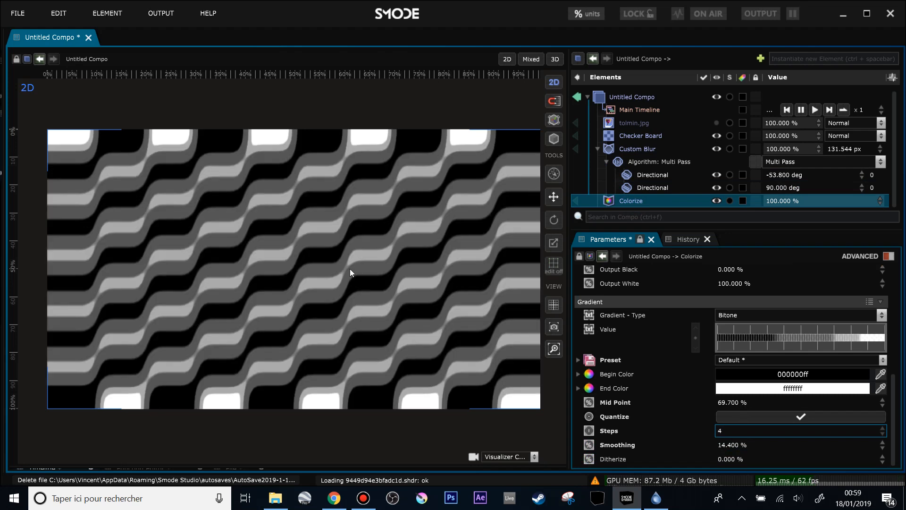
Color the gradient with red FF0000 as Begin Color and blue 005DFF as End Color.
scroll(359, 267, down, 1)
click(781, 373)
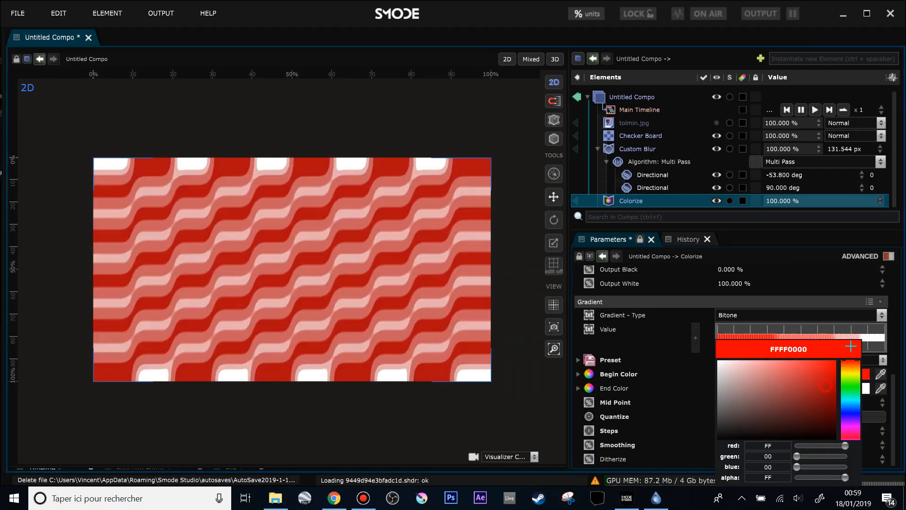
click(761, 388)
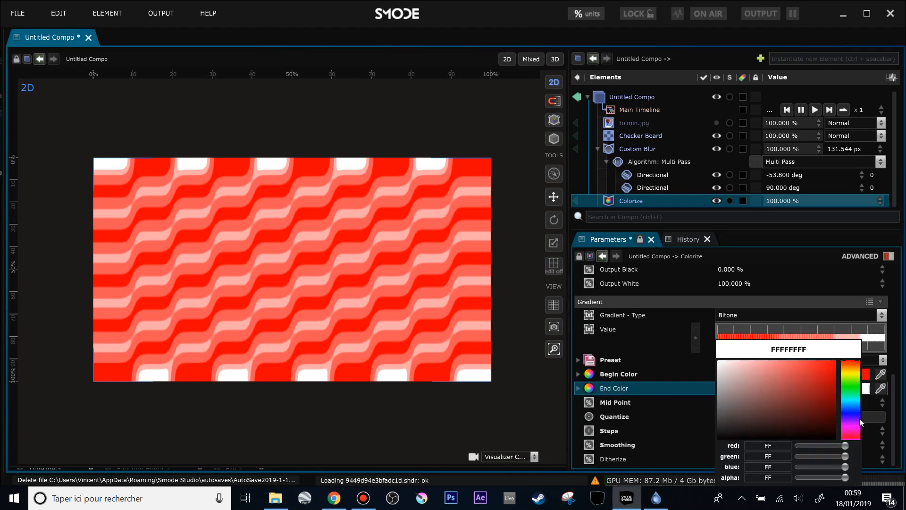
drag(853, 398, 852, 408)
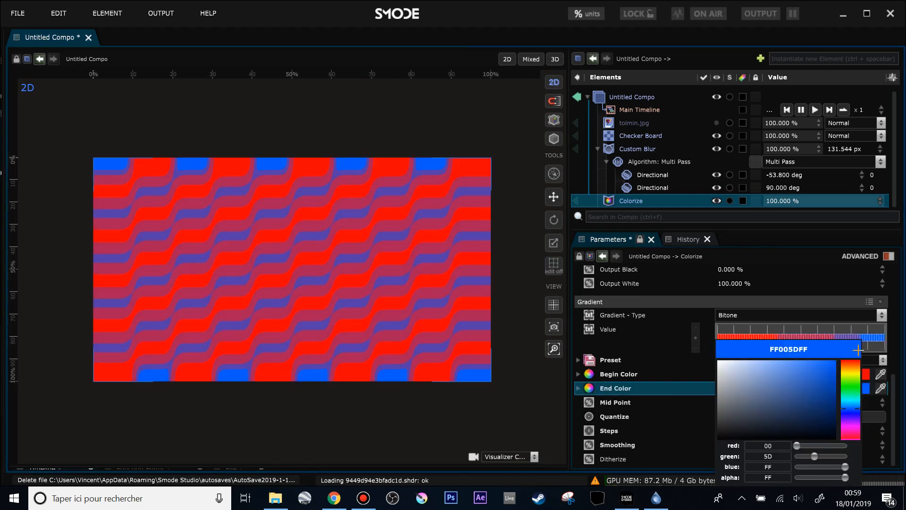
Try dark blue 112F73 as Colorize's Begin Color and settle on purple 5B1173.
click(687, 375)
click(758, 374)
mouse_move(853, 399)
mouse_down()
mouse_move(844, 424)
mouse_move(833, 401)
mouse_move(819, 403)
mouse_move(853, 409)
mouse_up()
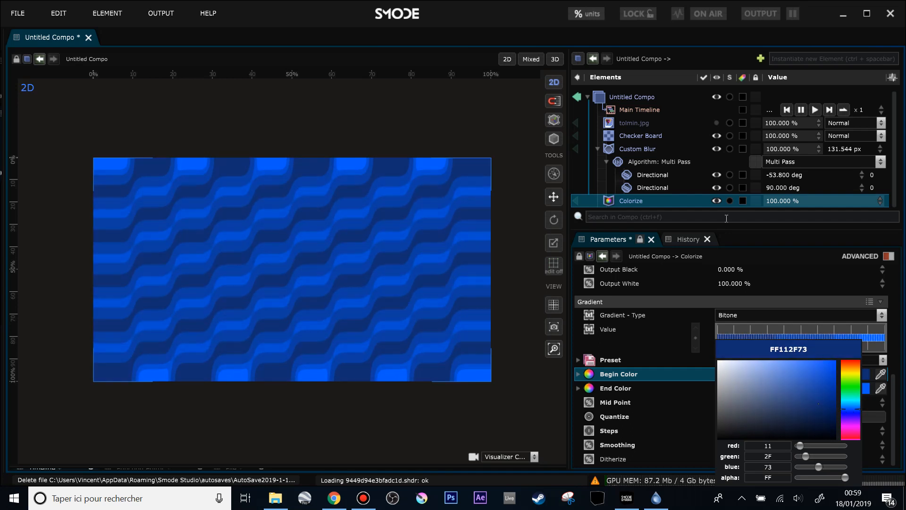
click(631, 191)
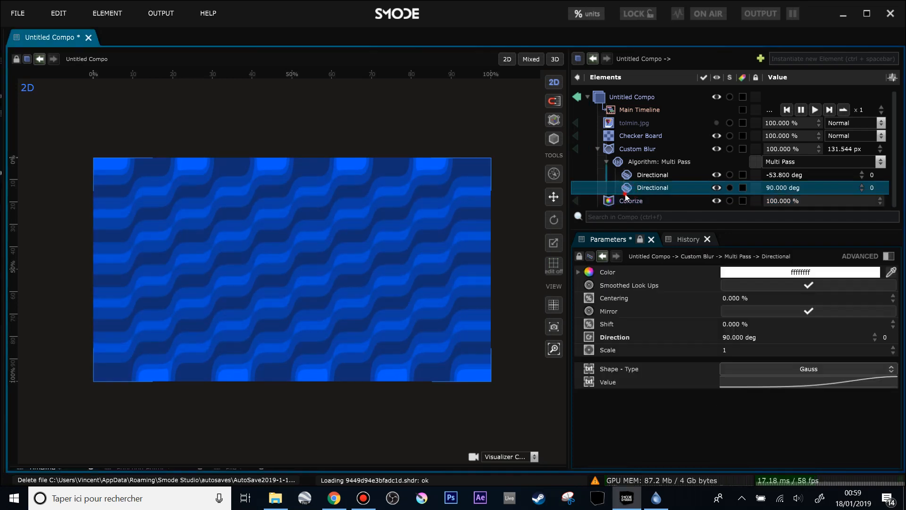
click(610, 202)
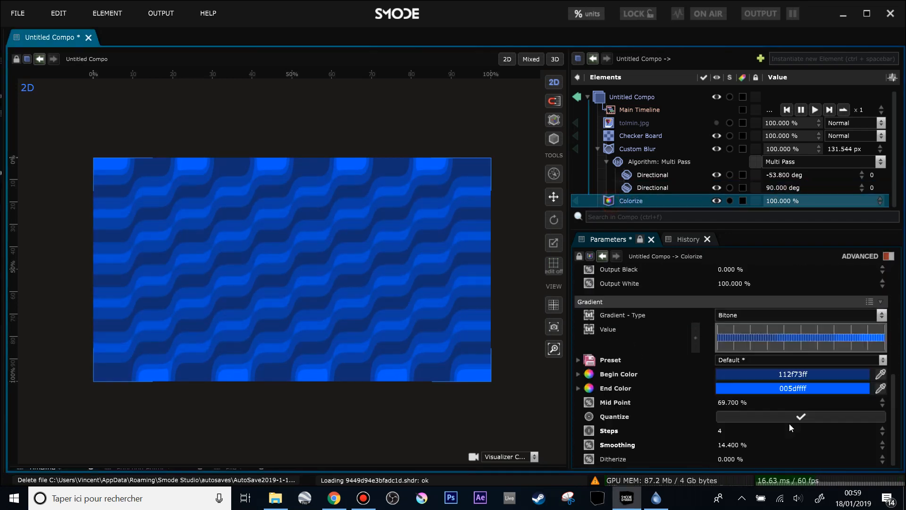
drag(853, 376, 857, 427)
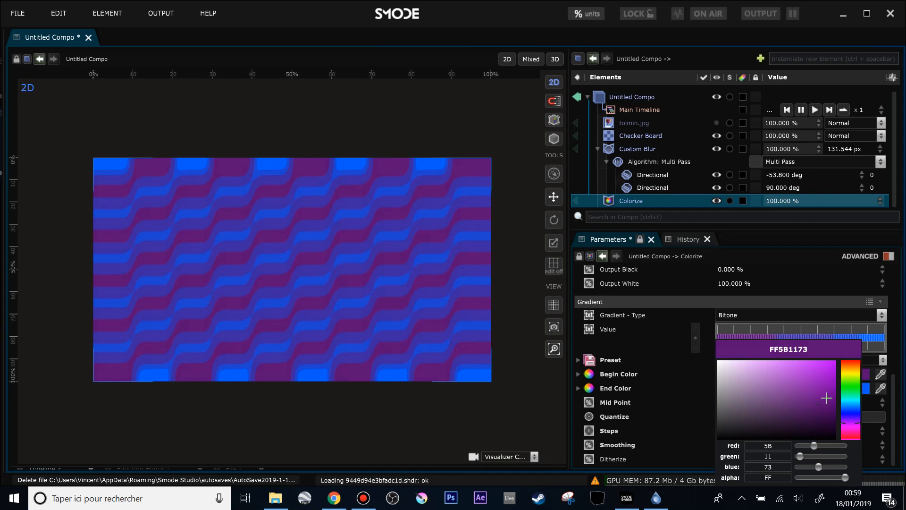
Set Colorize's Color Selector function type to Parametric with a Sinus shape.
scroll(680, 354, up, 3)
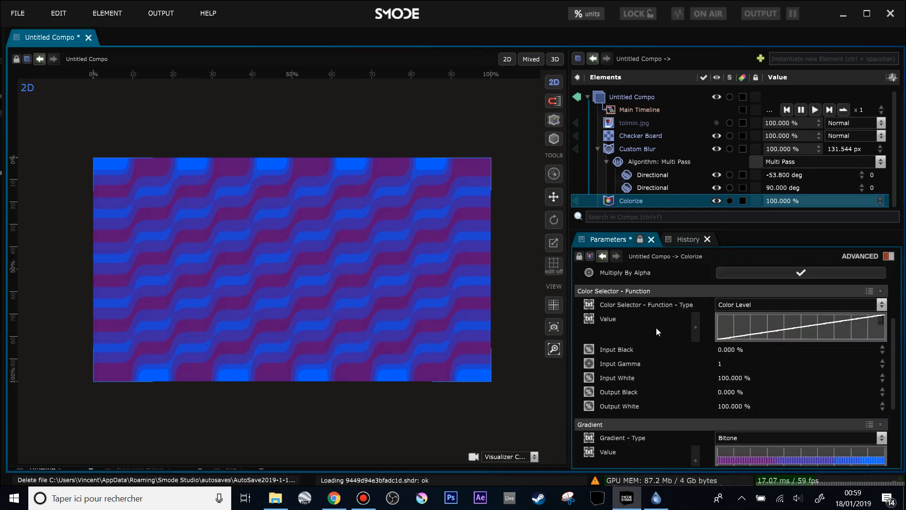
click(794, 306)
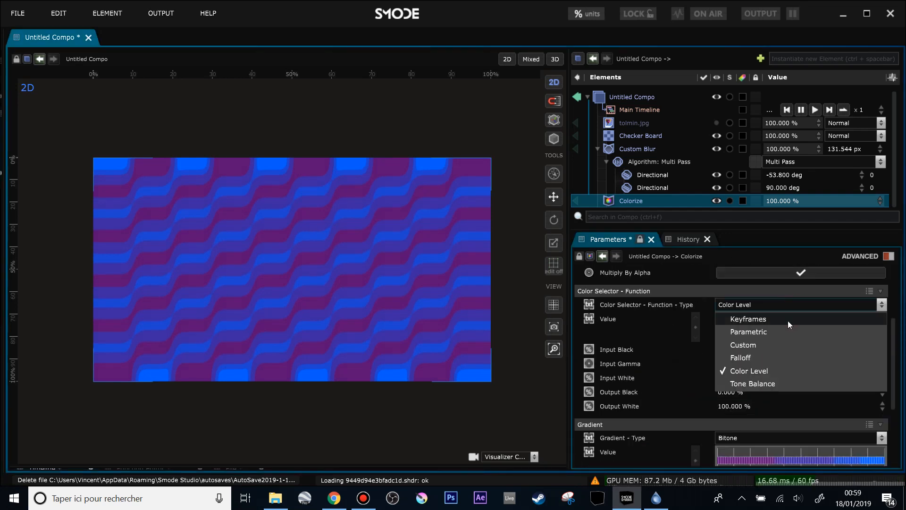
click(785, 333)
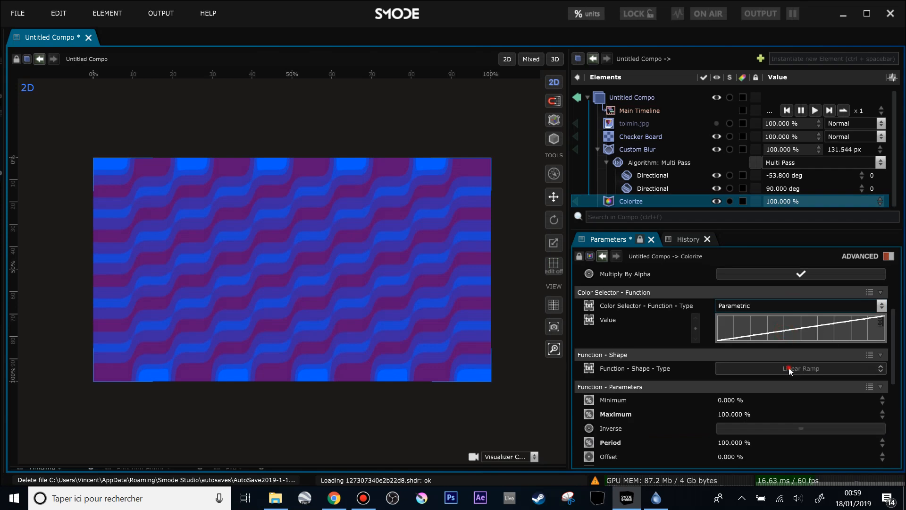
click(789, 367)
click(858, 278)
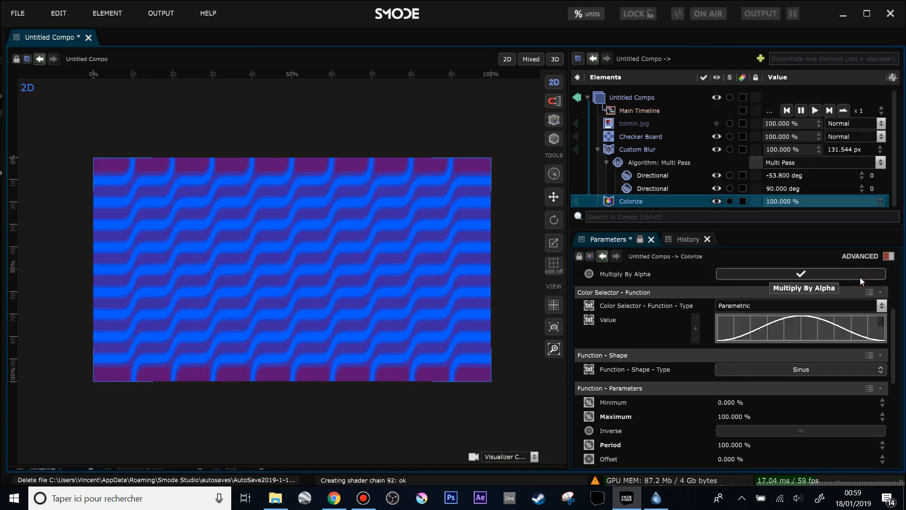
Shift the Sinus function's Offset to 214 % and create a linear loop animation on that parameter.
scroll(734, 414, down, 1)
drag(734, 426, 734, 326)
right_click(739, 428)
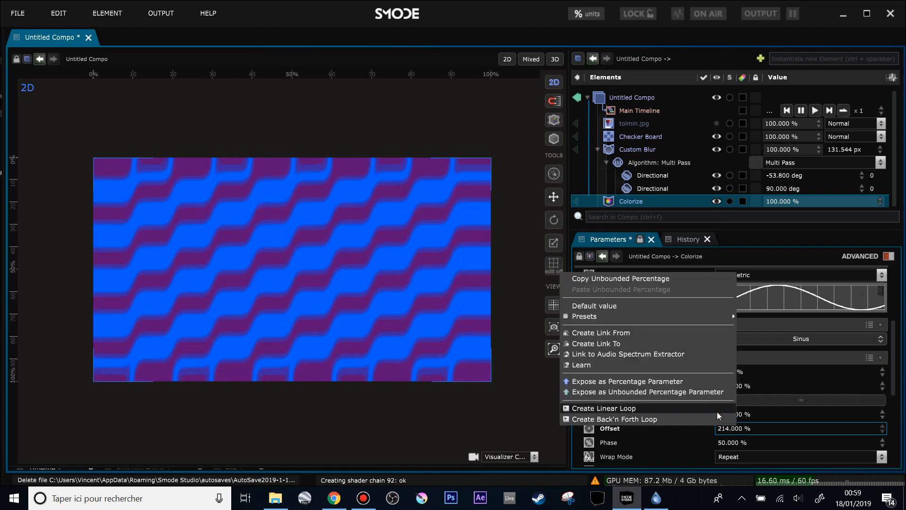
click(717, 407)
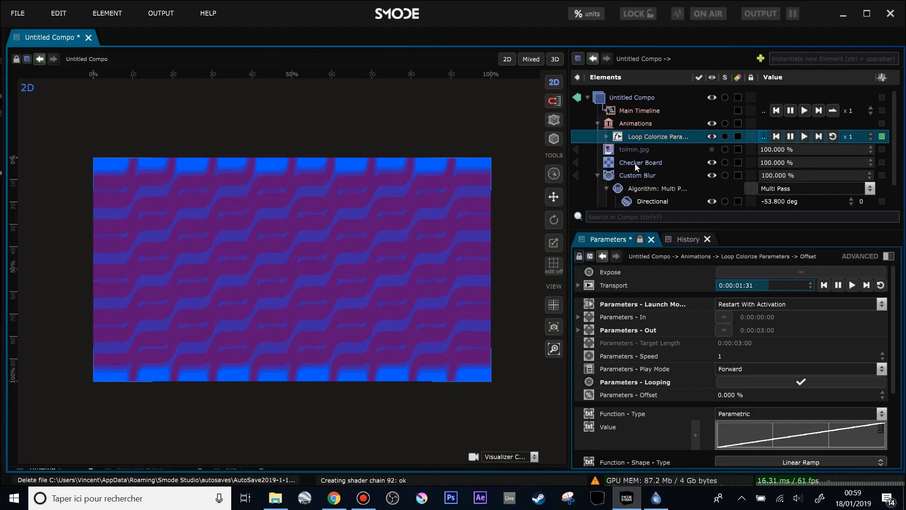
Set the second Directional blur pass to 106.1 deg and the first to -107 deg with a Scale of 0.296.
scroll(655, 188, down, 1)
click(654, 188)
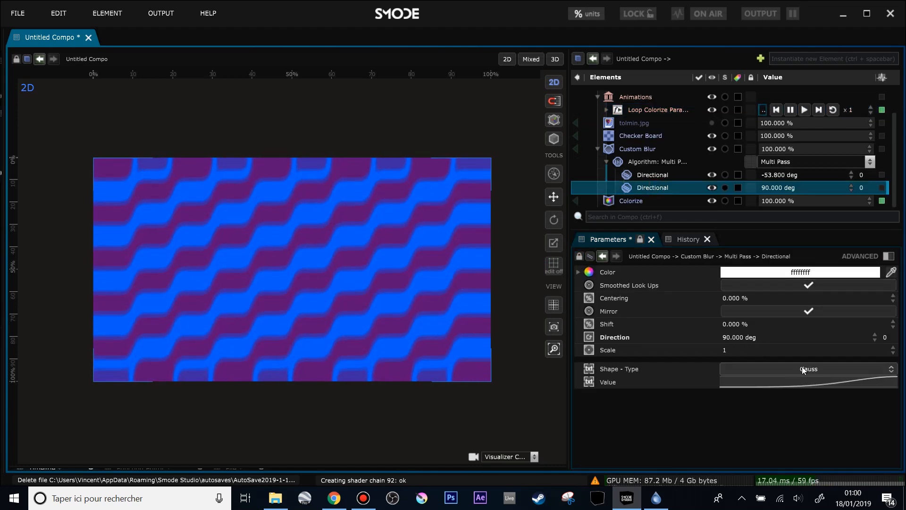
drag(742, 340, 701, 352)
click(667, 175)
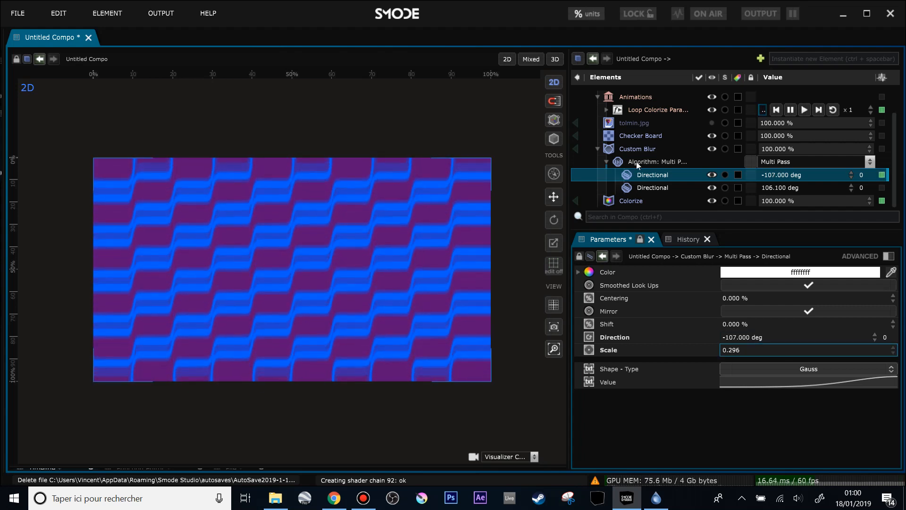
Switch the Custom Blur's algorithm to Combine and set its second Directional pass to 12.9 deg.
click(655, 161)
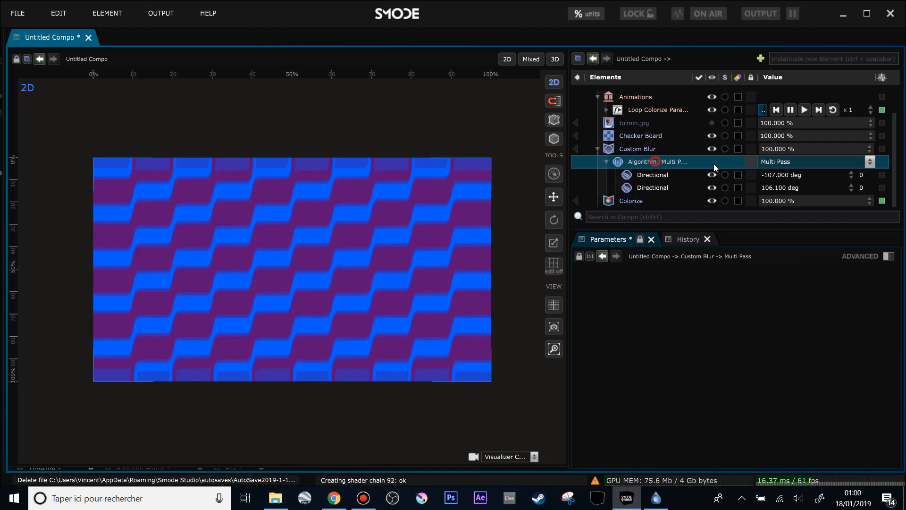
click(784, 162)
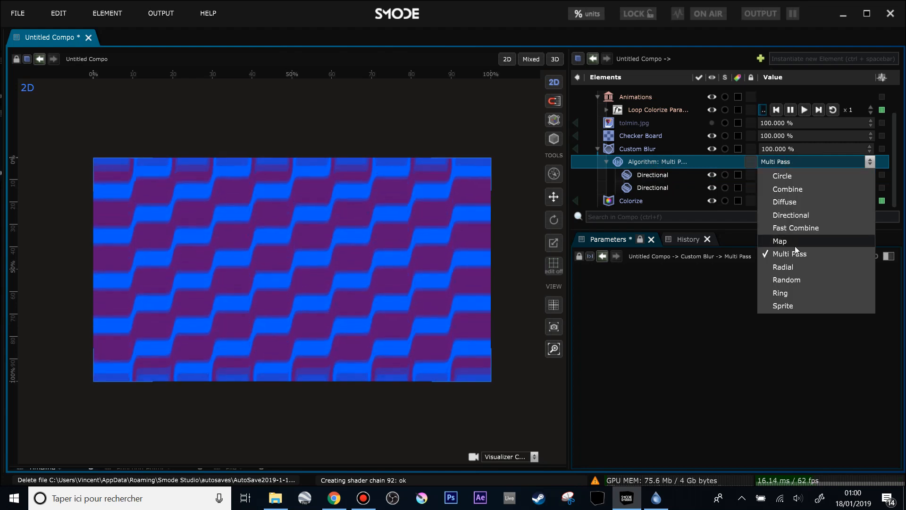
click(791, 189)
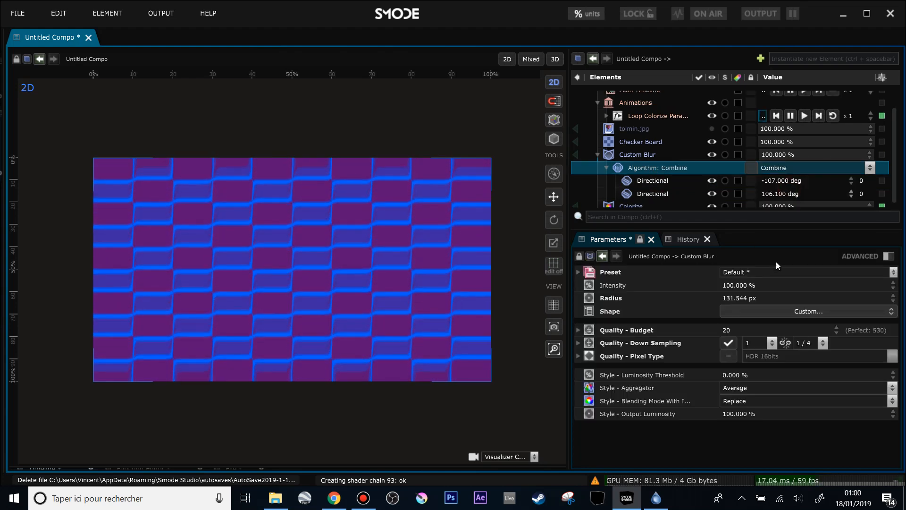
click(664, 194)
drag(785, 194, 785, 239)
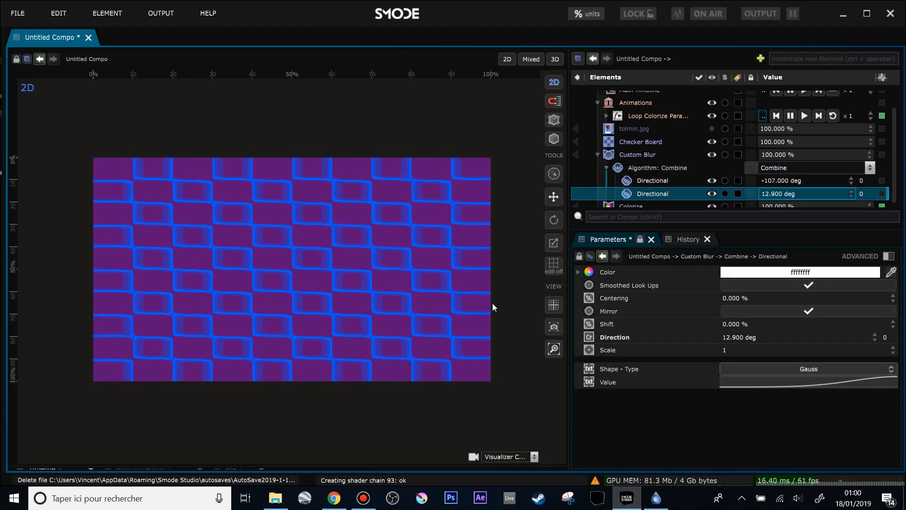
scroll(311, 284, up, 2)
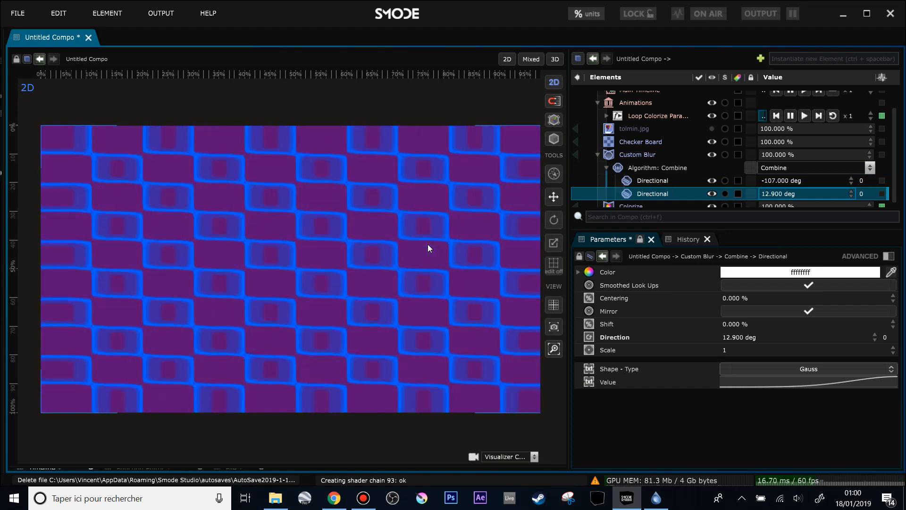